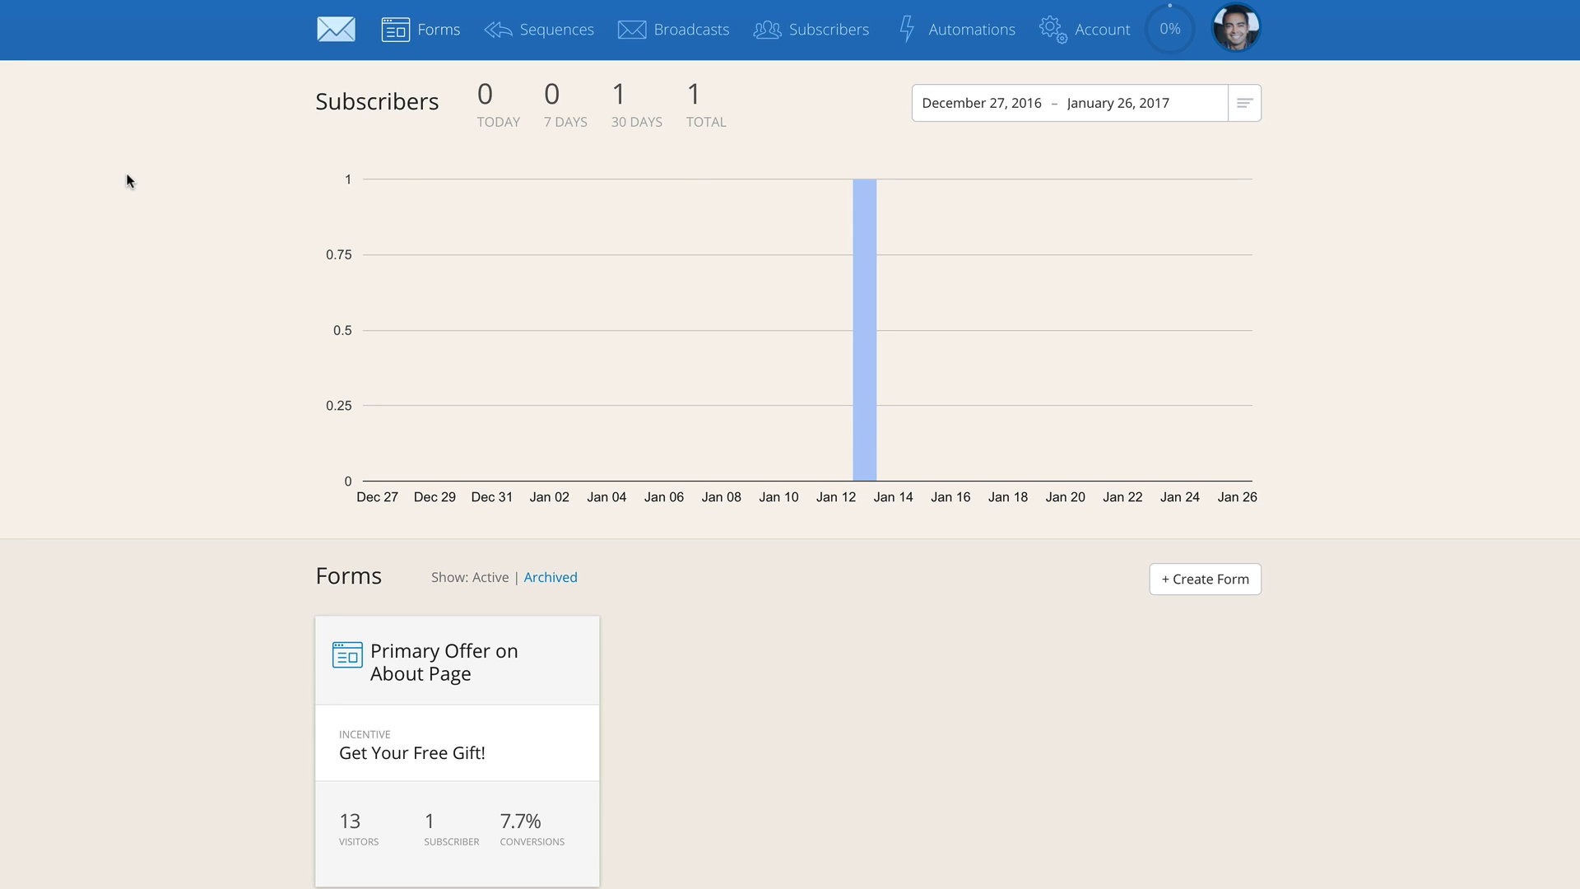
# Create a new broadcast addressed to all subscribers and continue to its content
pyautogui.click(686, 39)
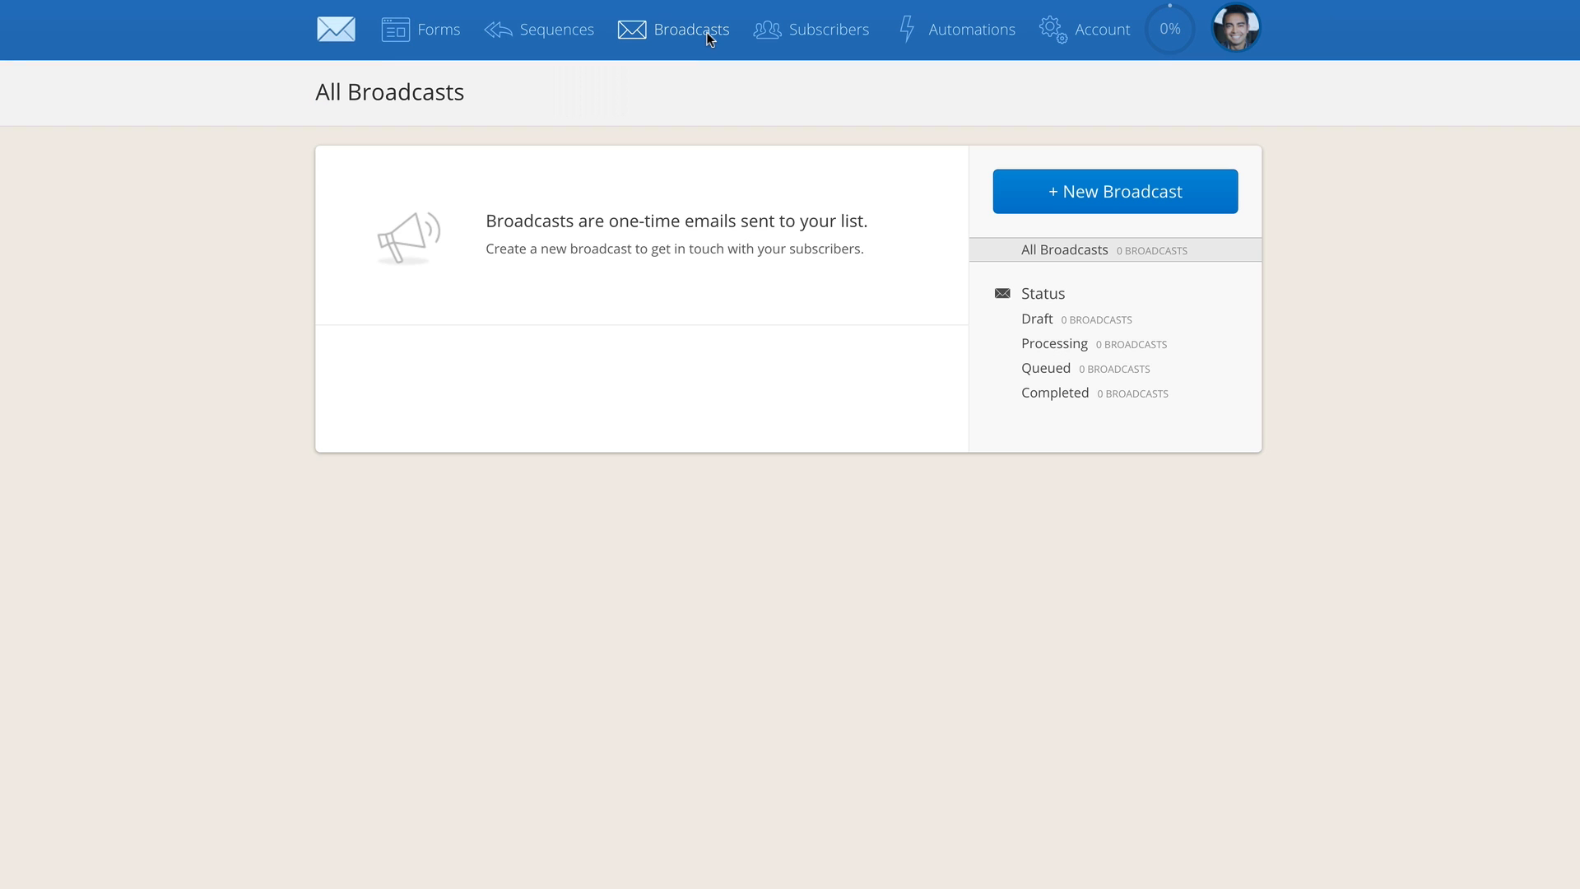
pyautogui.moveTo(488, 228); pyautogui.dragTo(892, 224)
pyautogui.click(892, 224)
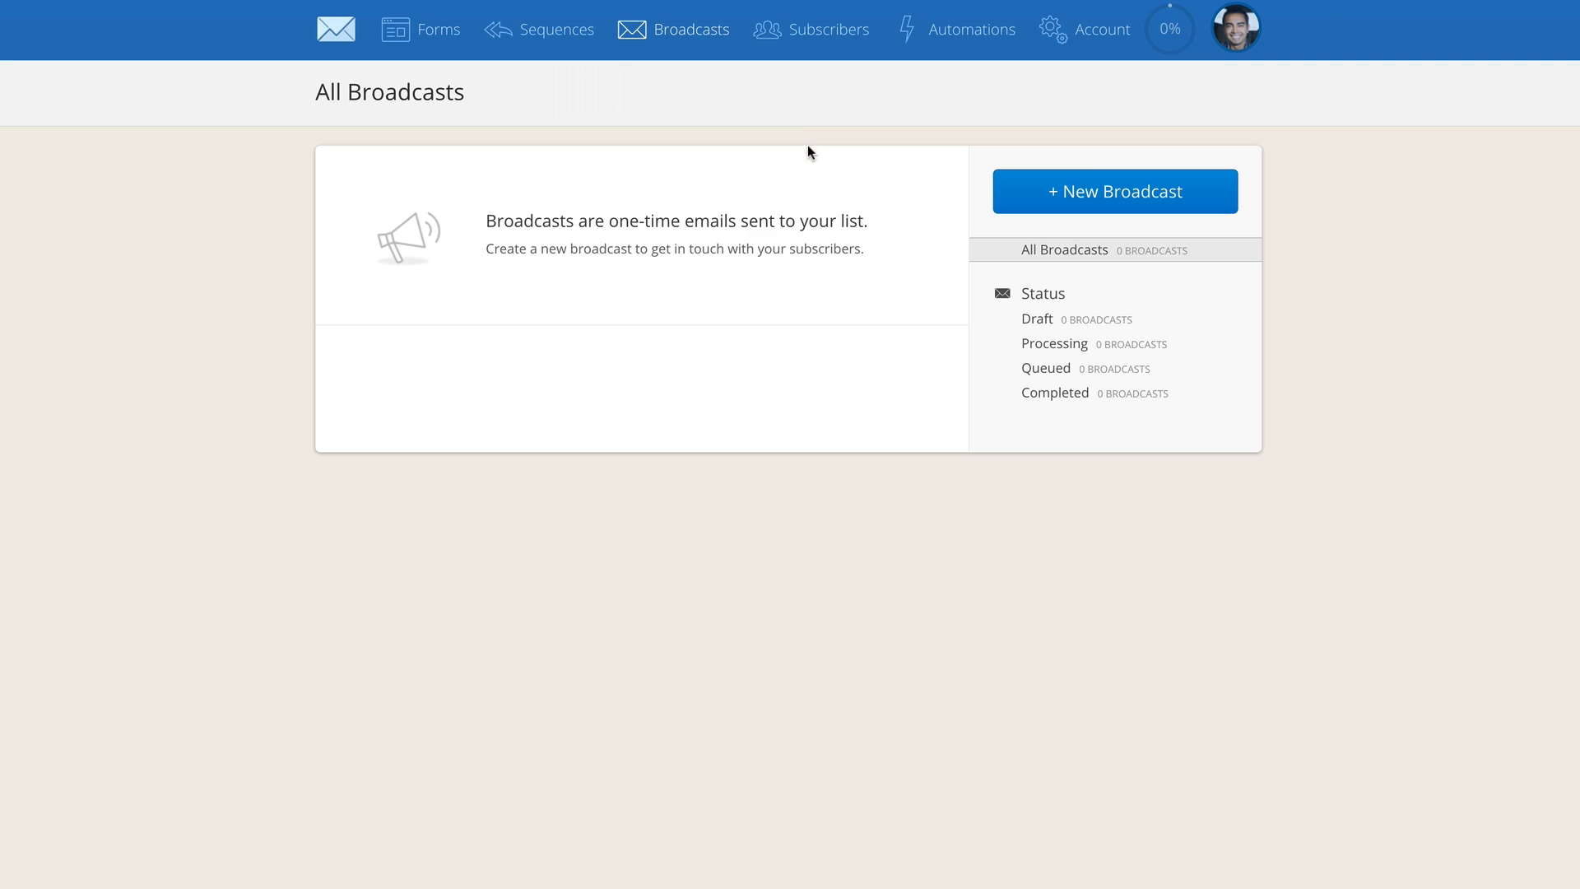
pyautogui.click(1123, 198)
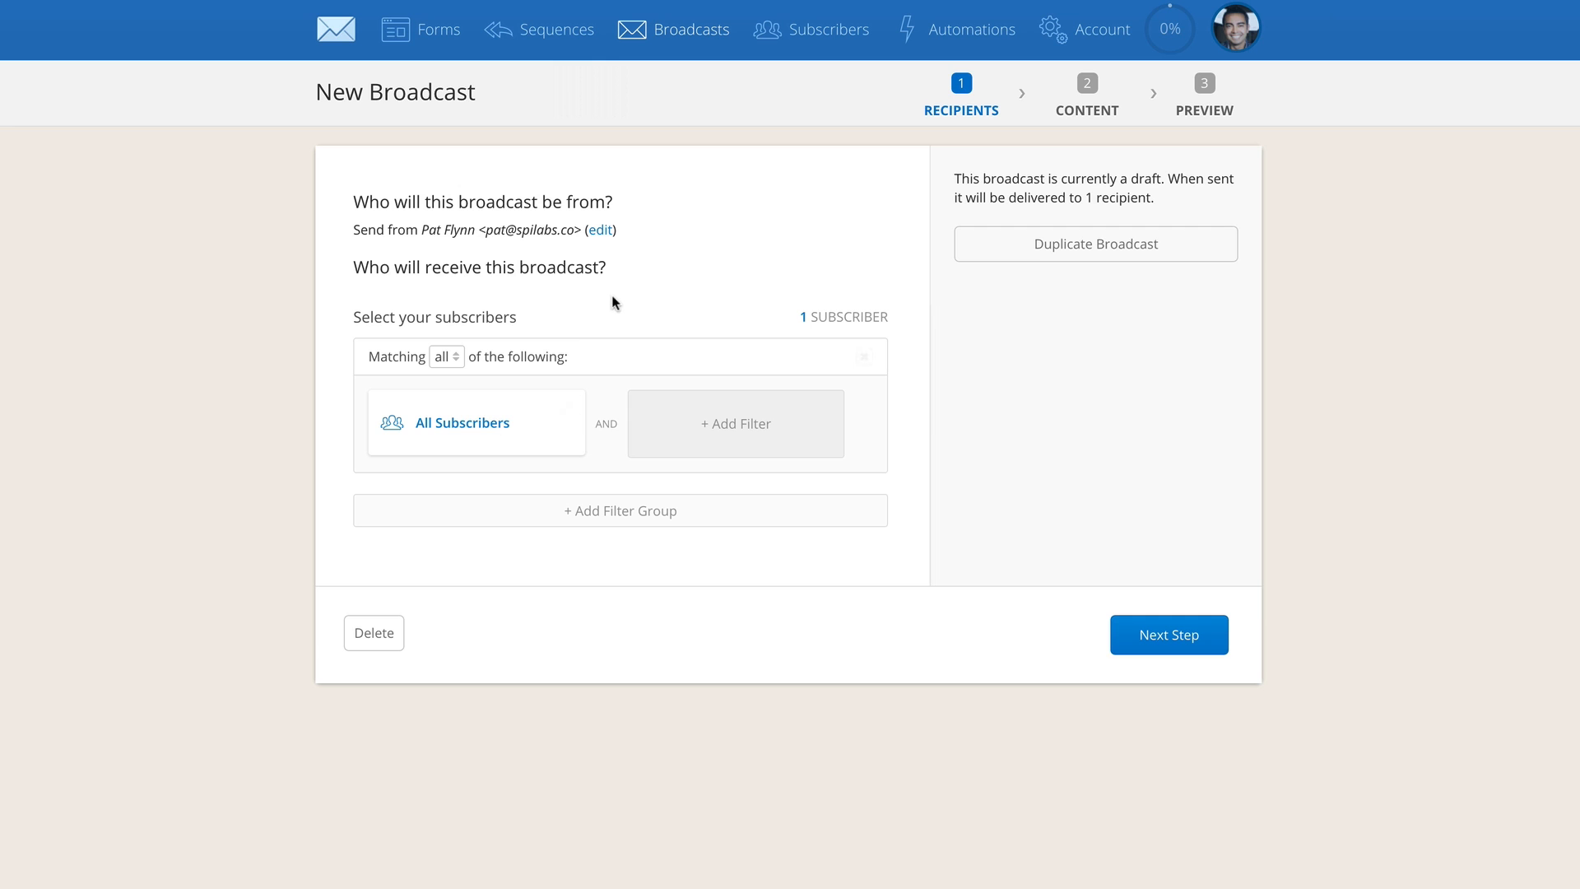
pyautogui.click(1172, 636)
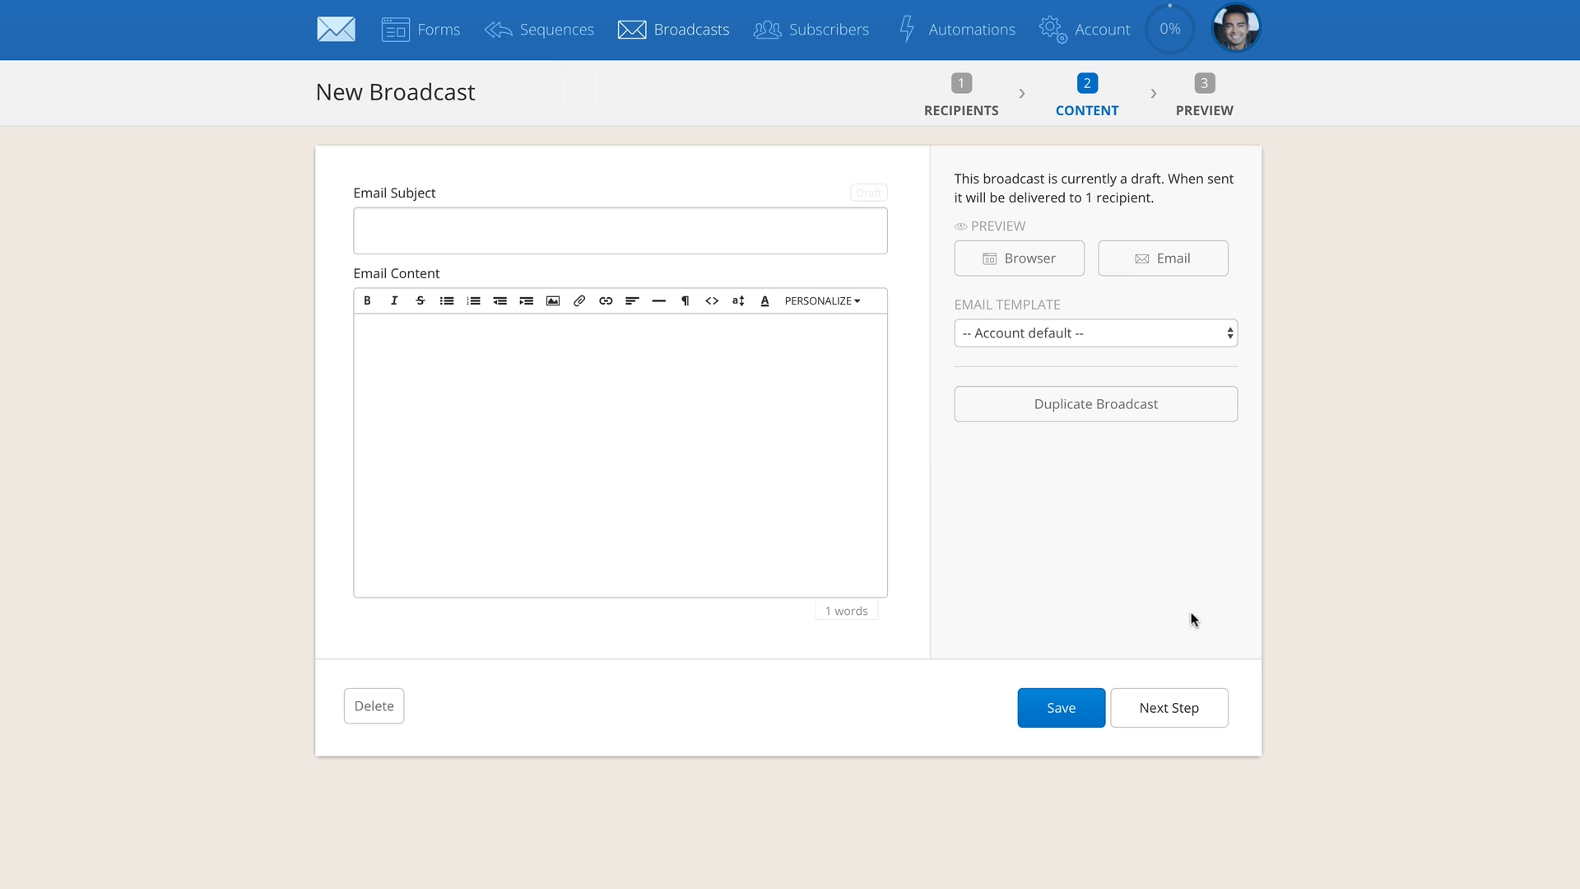
# Set the email subject to "My Best Tip for Sending Emails Today"
pyautogui.click(782, 251)
pyautogui.write('My Best Tip for Emails')
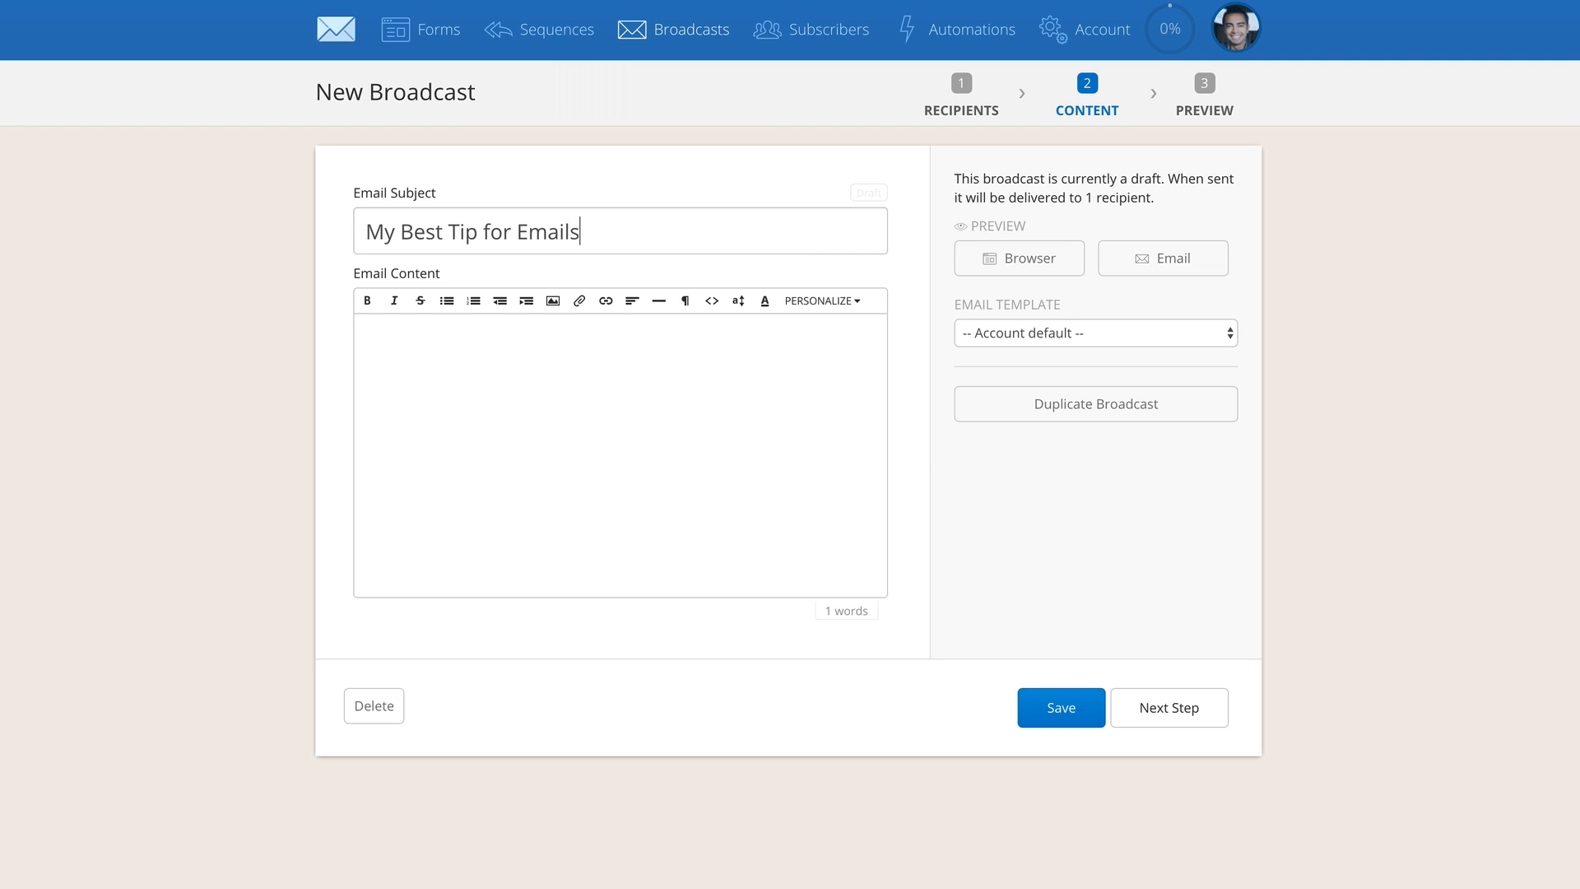
pyautogui.write(' Today')
pyautogui.click(518, 232)
pyautogui.write('Sending')
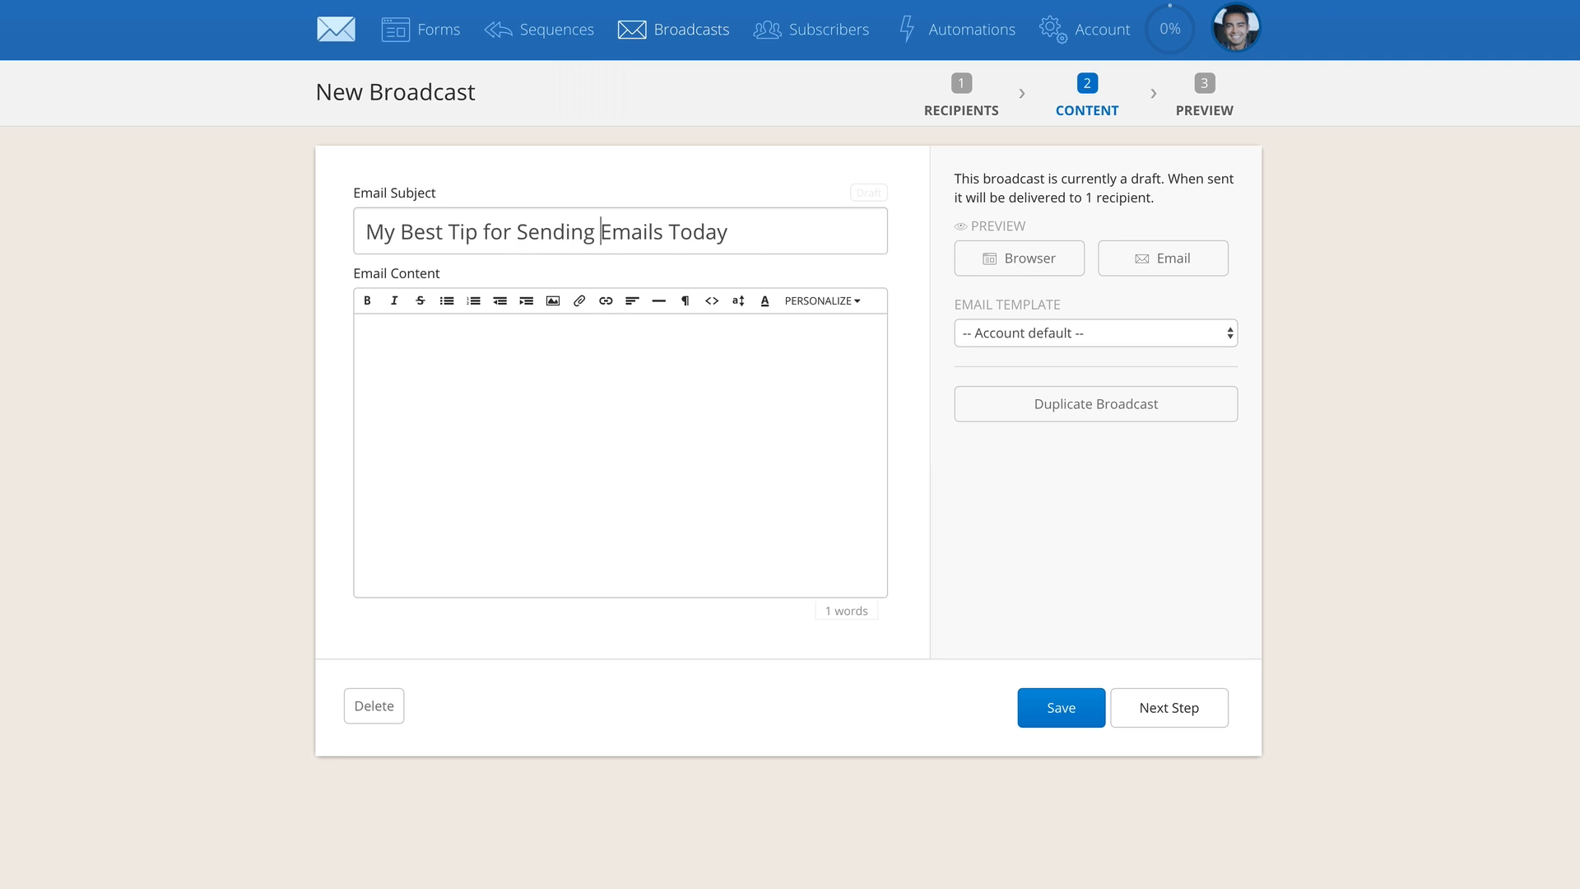
# Begin the email content with the greeting "Hi {{ subscriber.first_name }}," using the first-name merge tag
pyautogui.click(663, 349)
pyautogui.write('Hi')
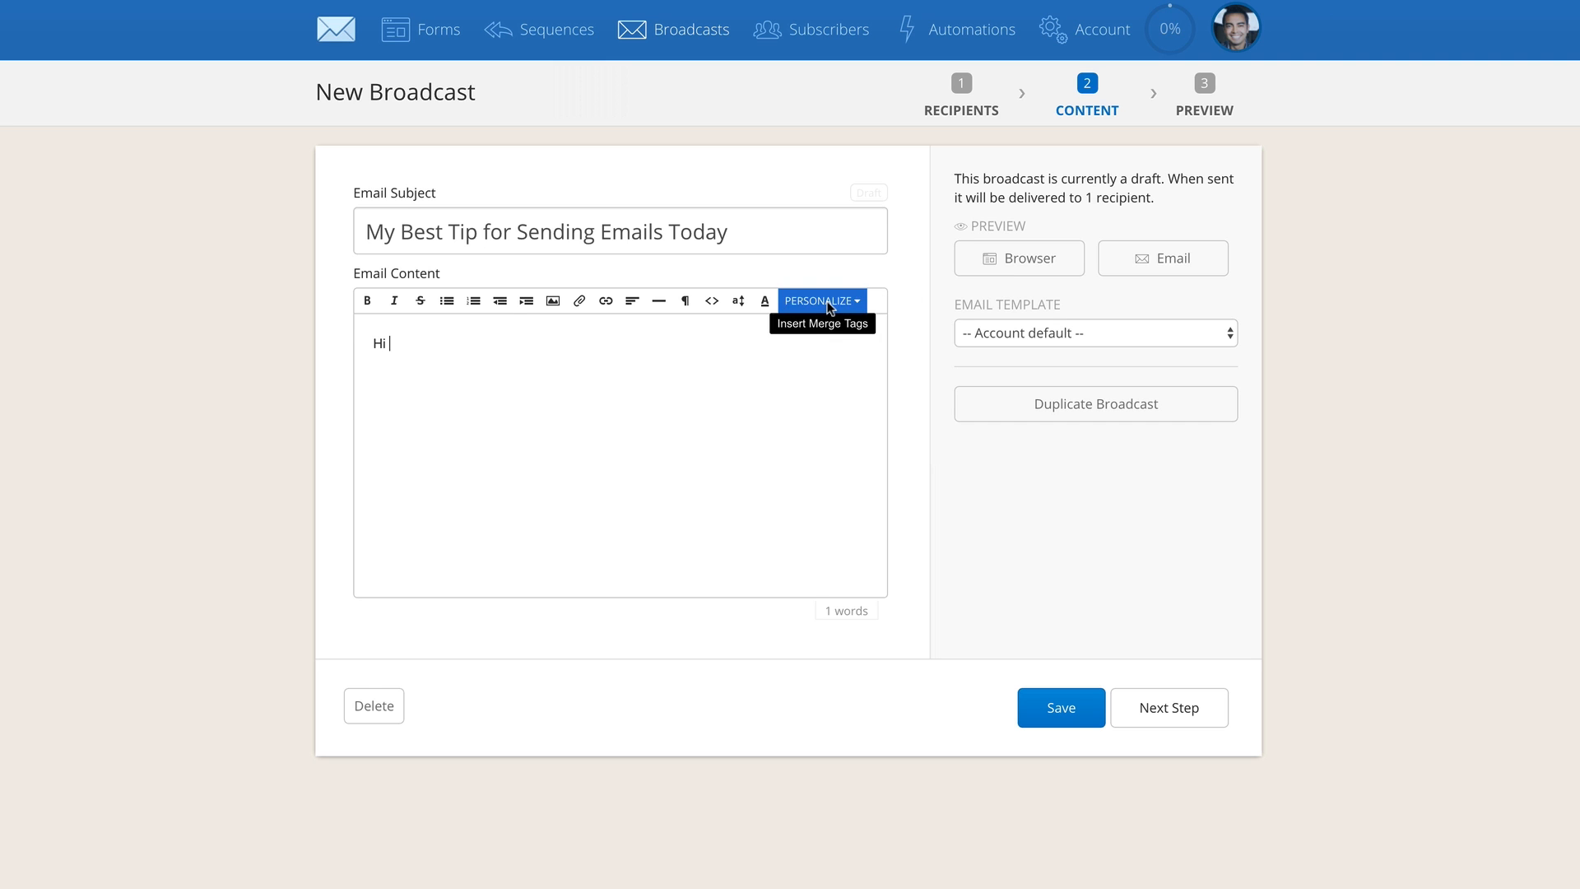
pyautogui.click(829, 306)
pyautogui.click(811, 332)
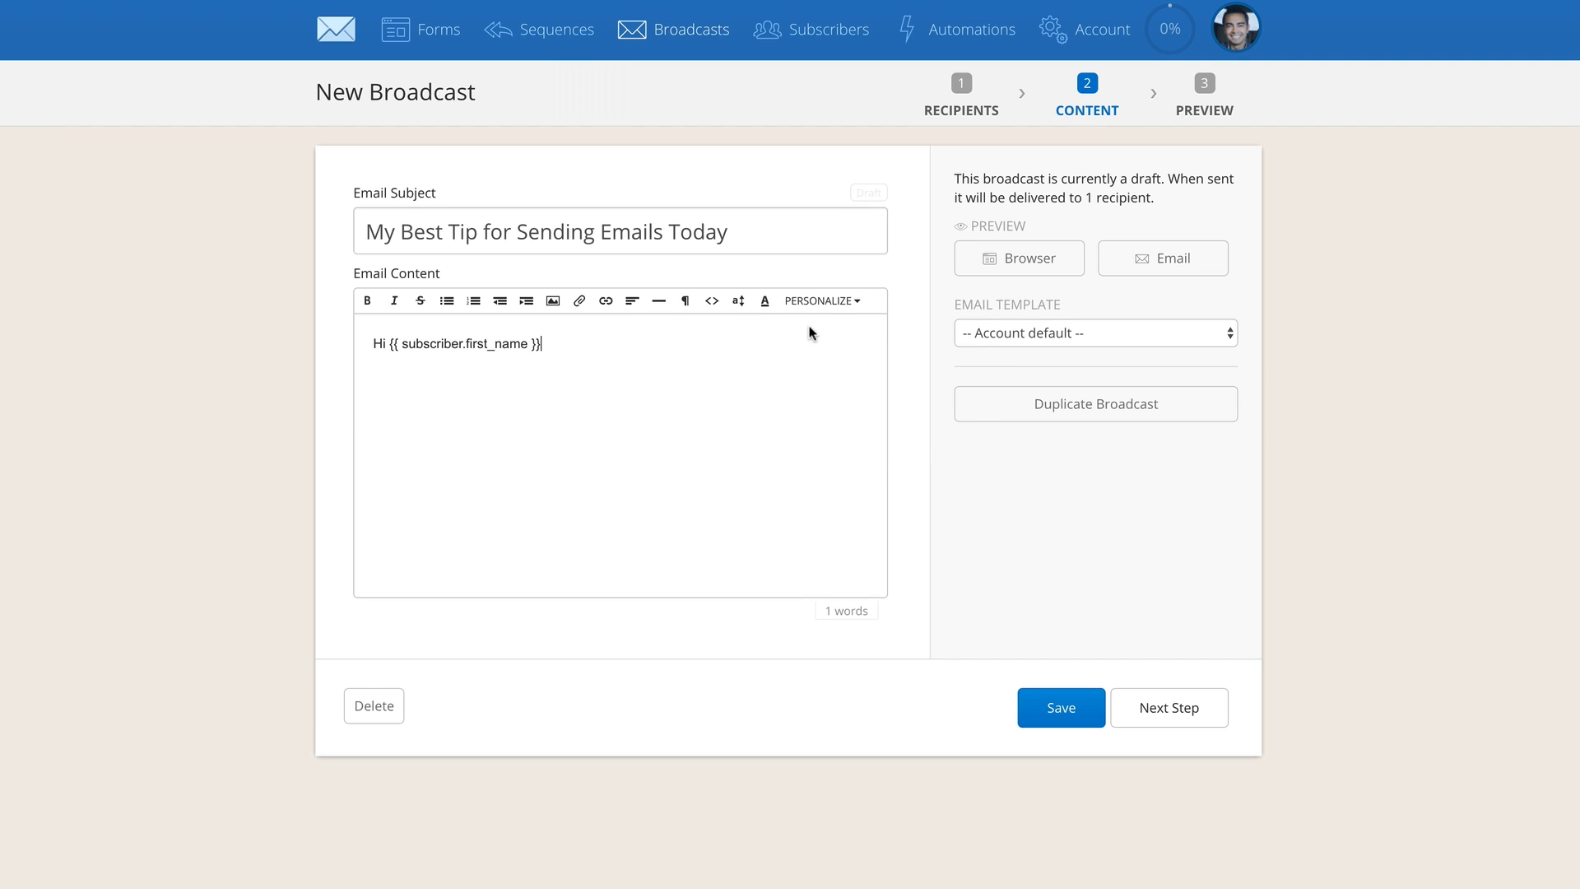
pyautogui.write(',')
# Add two placeholder paragraphs below the greeting, "awldkjawlkdjalkwjdljwd" and "akjhdkajhwdkjahwd"
pyautogui.press('Return')
pyautogui.press('Return')
pyautogui.press('Return')
pyautogui.write('awldkjawlkdjalkwjdljwd')
pyautogui.press('Return')
pyautogui.write('akjhdkajhwdkjahwd')
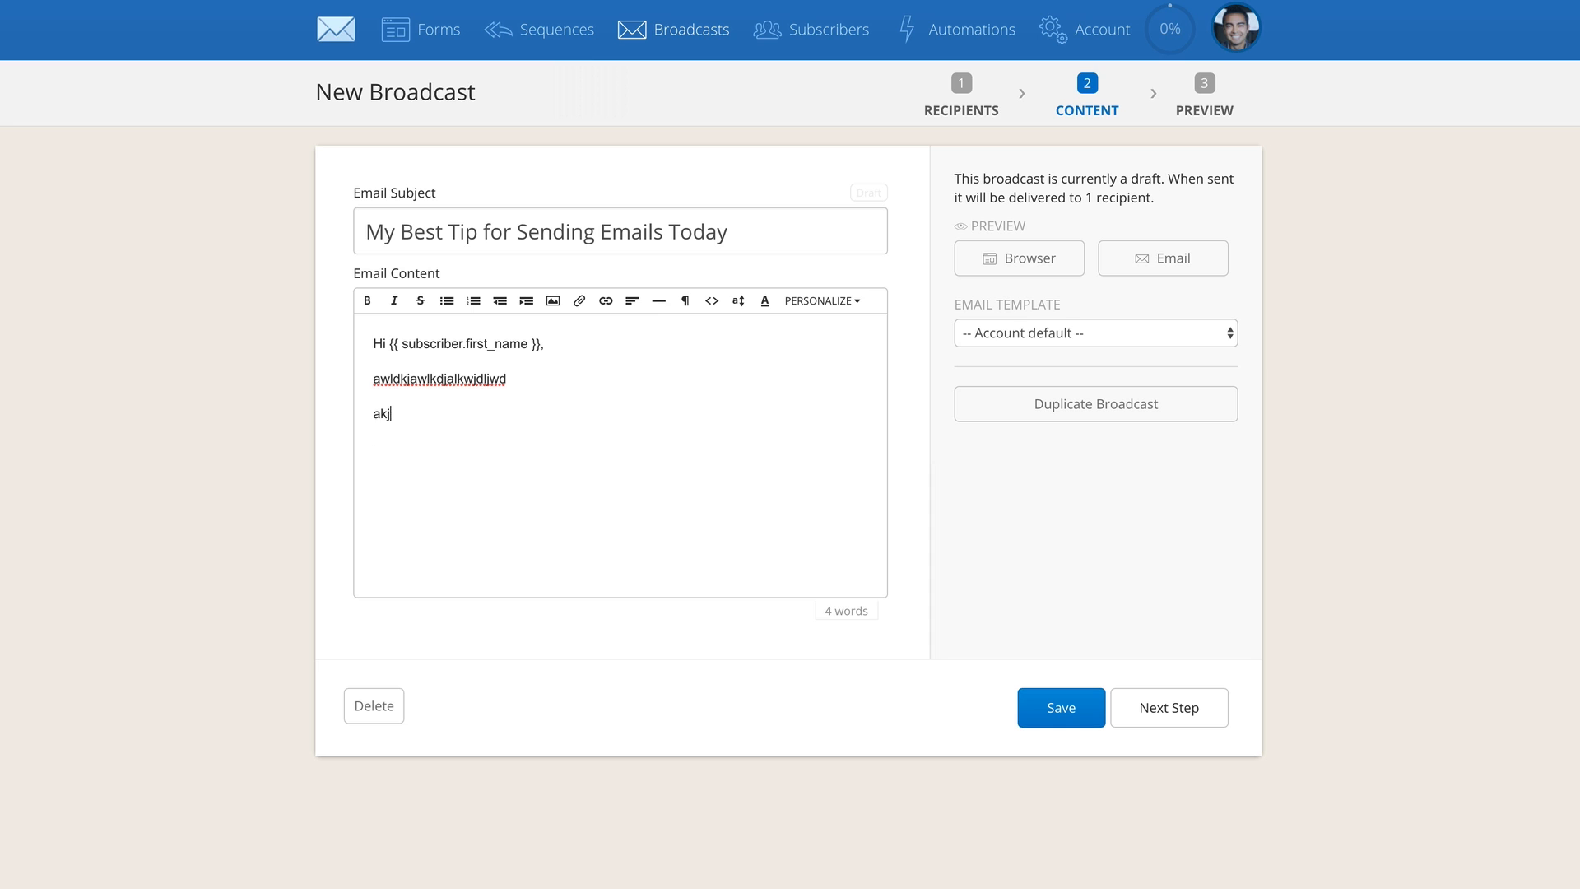
# Add the paragraph "Click on the link below to visit the website:" below the placeholder text
pyautogui.press('Return')
pyautogui.write('Click on the l')
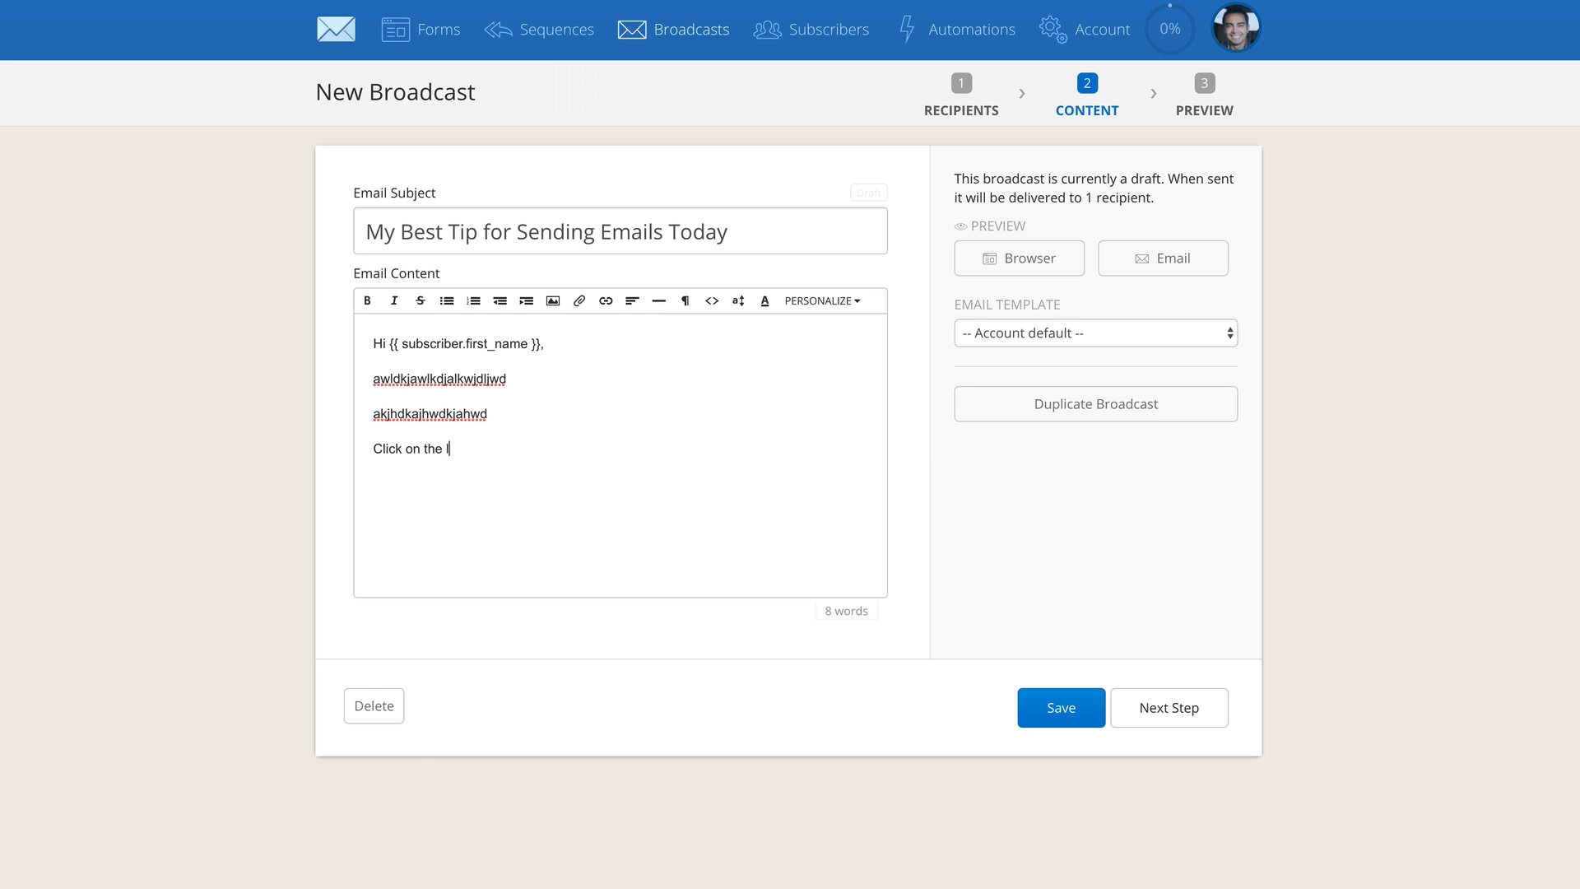
pyautogui.write('ink below to visit the website')
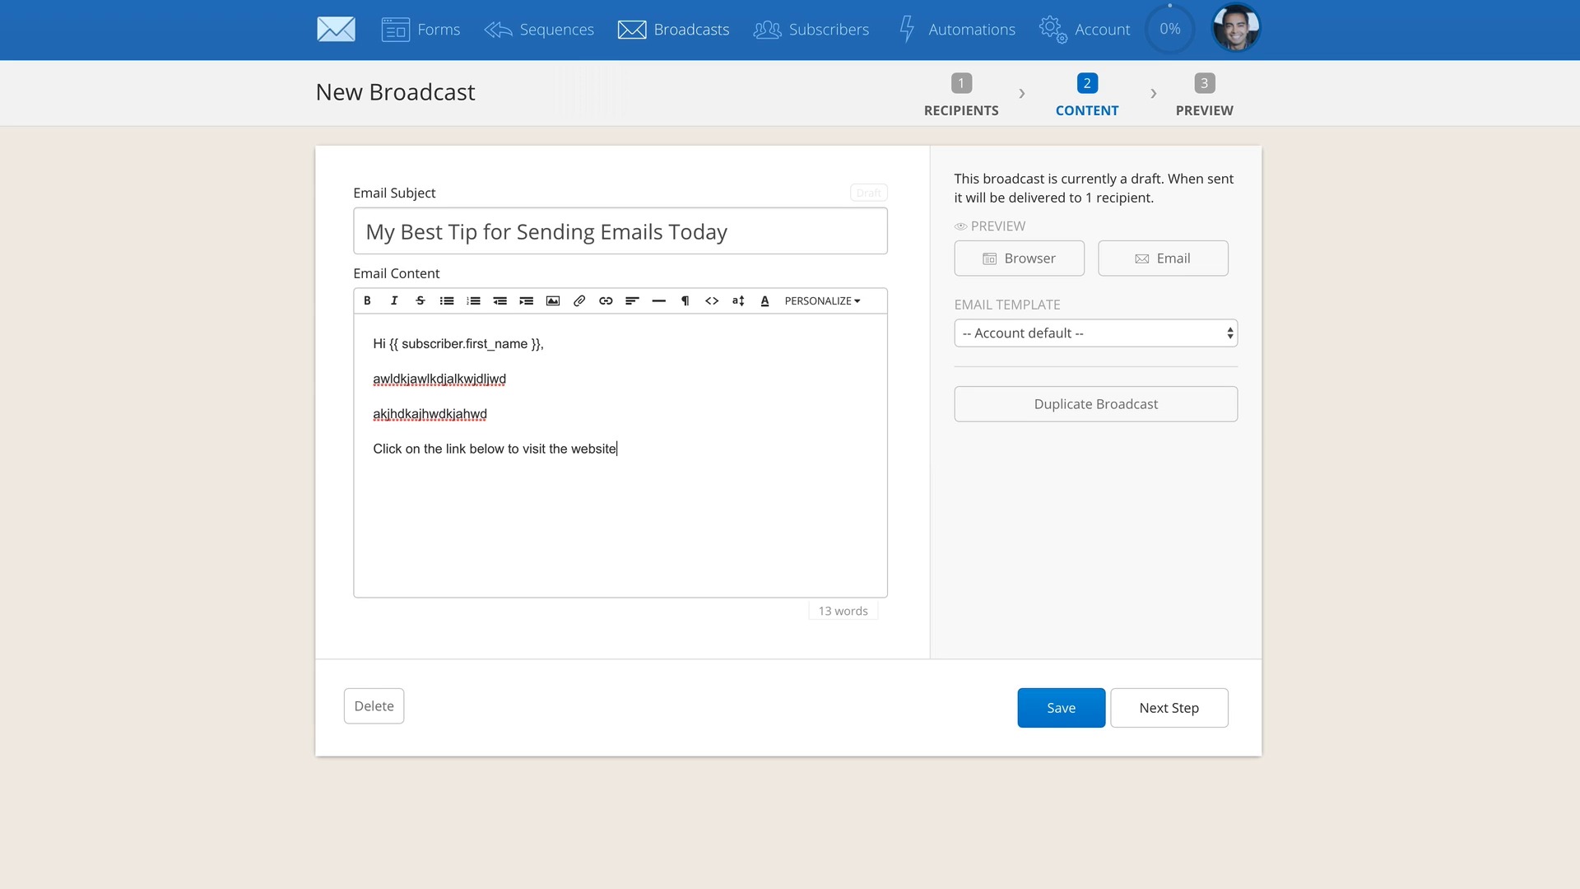
pyautogui.write(':')
# Add the line "Click here to visit Smart Passive Income" below the website paragraph
pyautogui.press('Return')
pyautogui.write('Smart Passive Income')
pyautogui.click(374, 483)
pyautogui.write('Click here t')
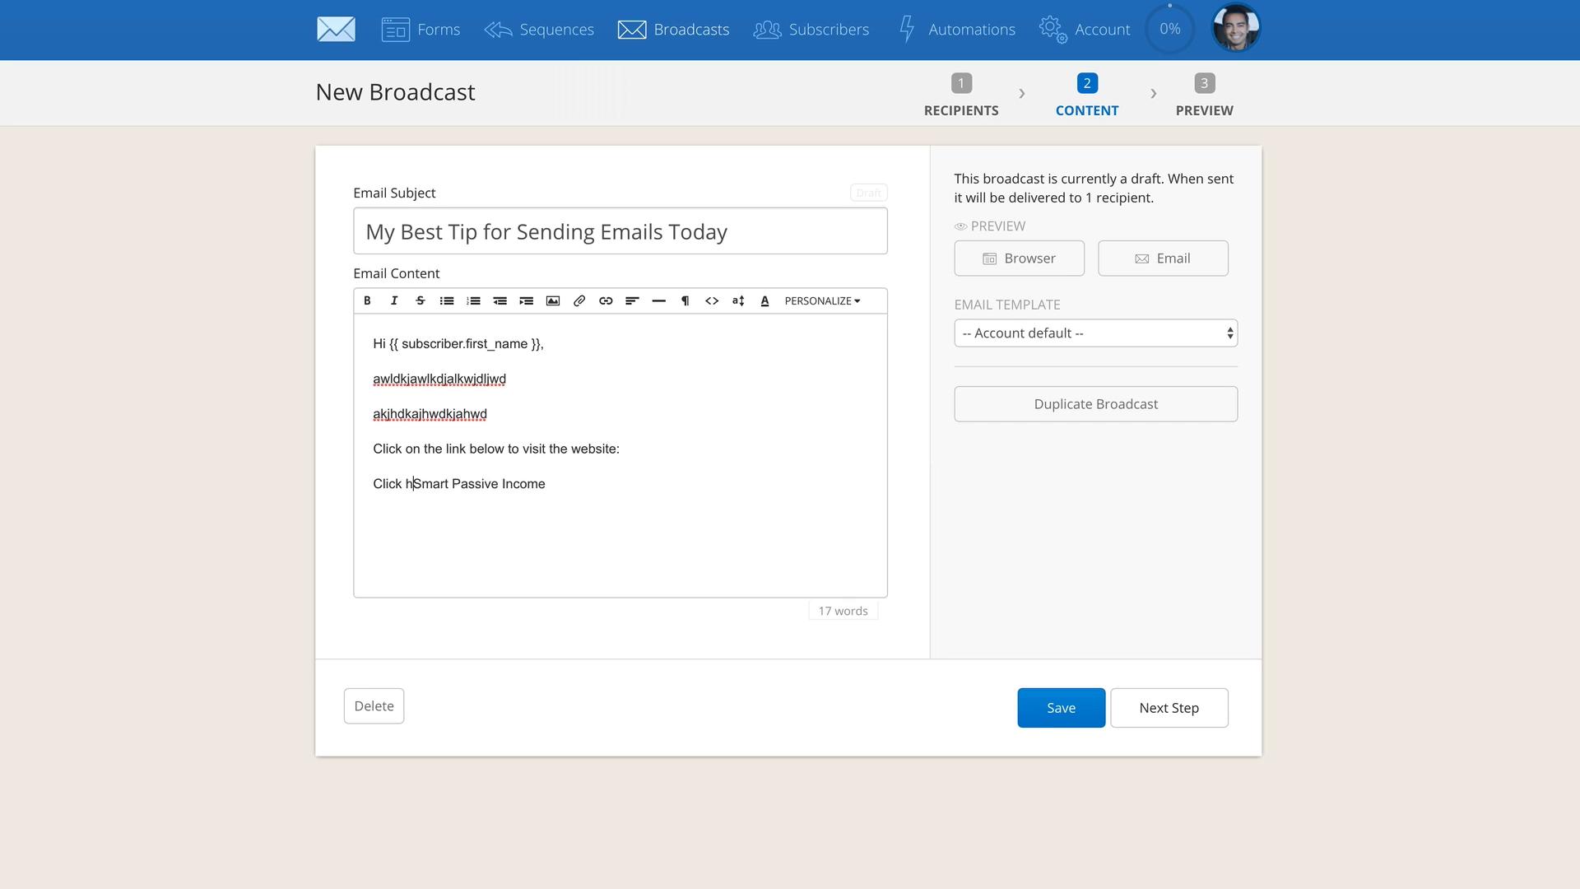
pyautogui.write('o visit')
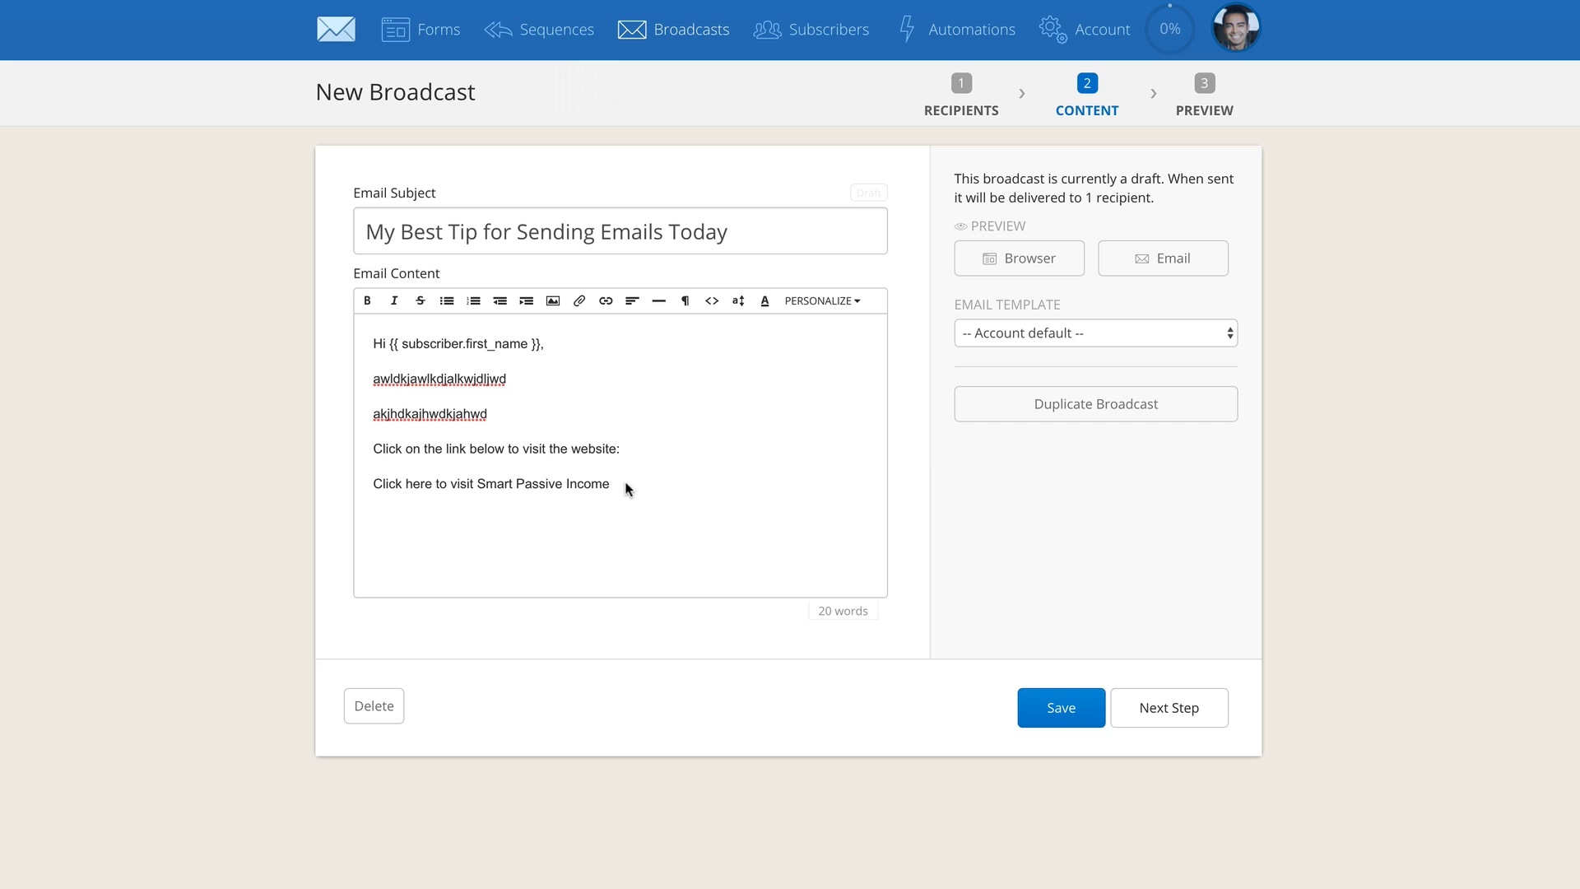
pyautogui.moveTo(627, 489); pyautogui.dragTo(283, 480)
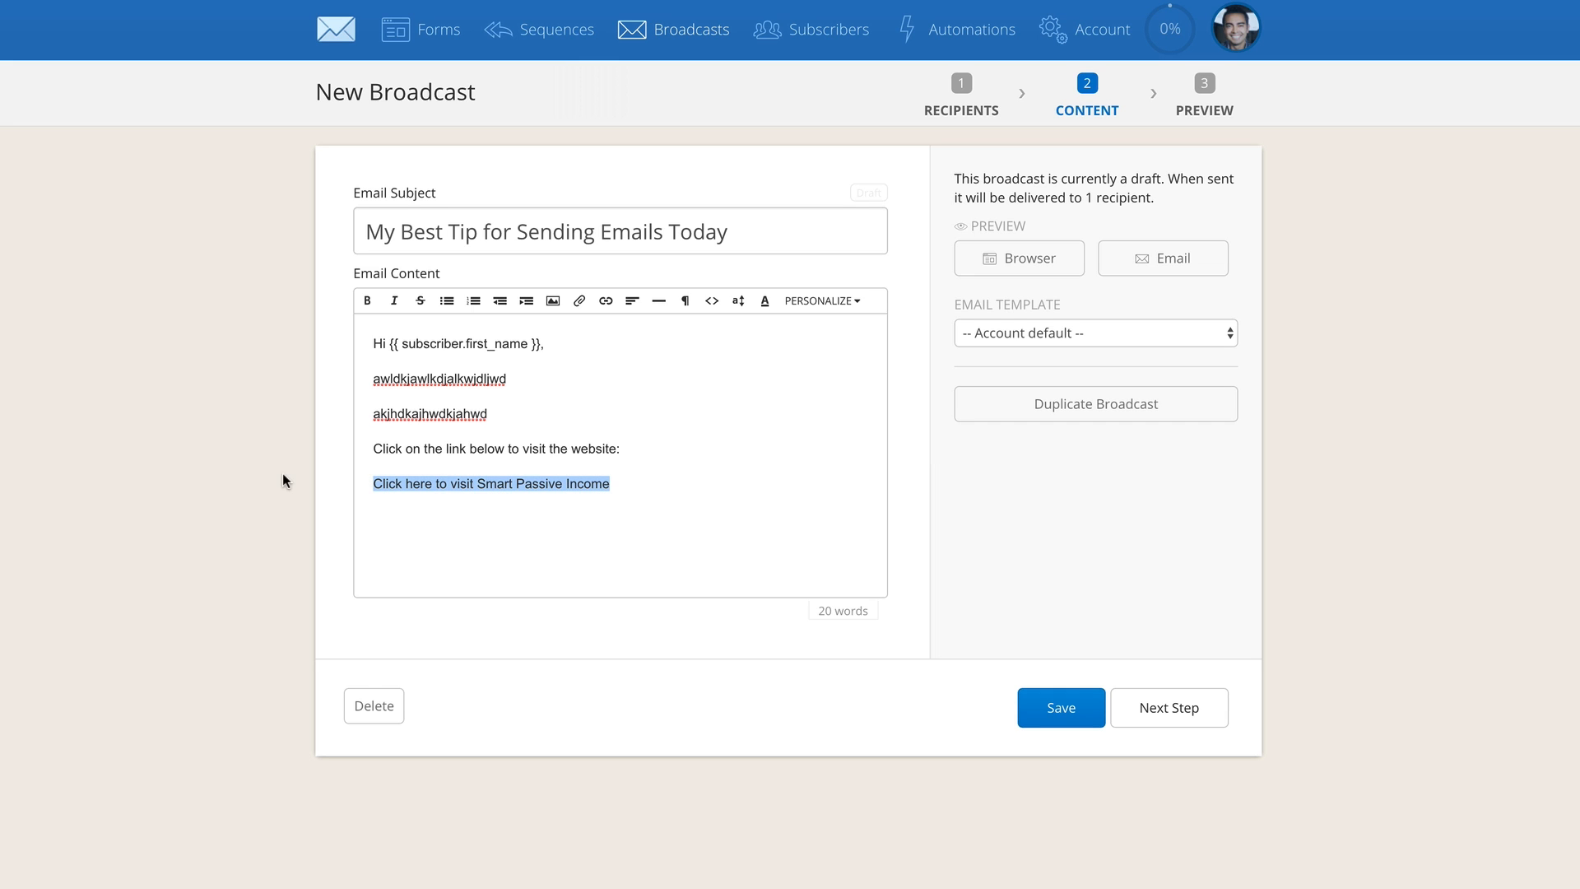
pyautogui.click(607, 304)
pyautogui.click(609, 330)
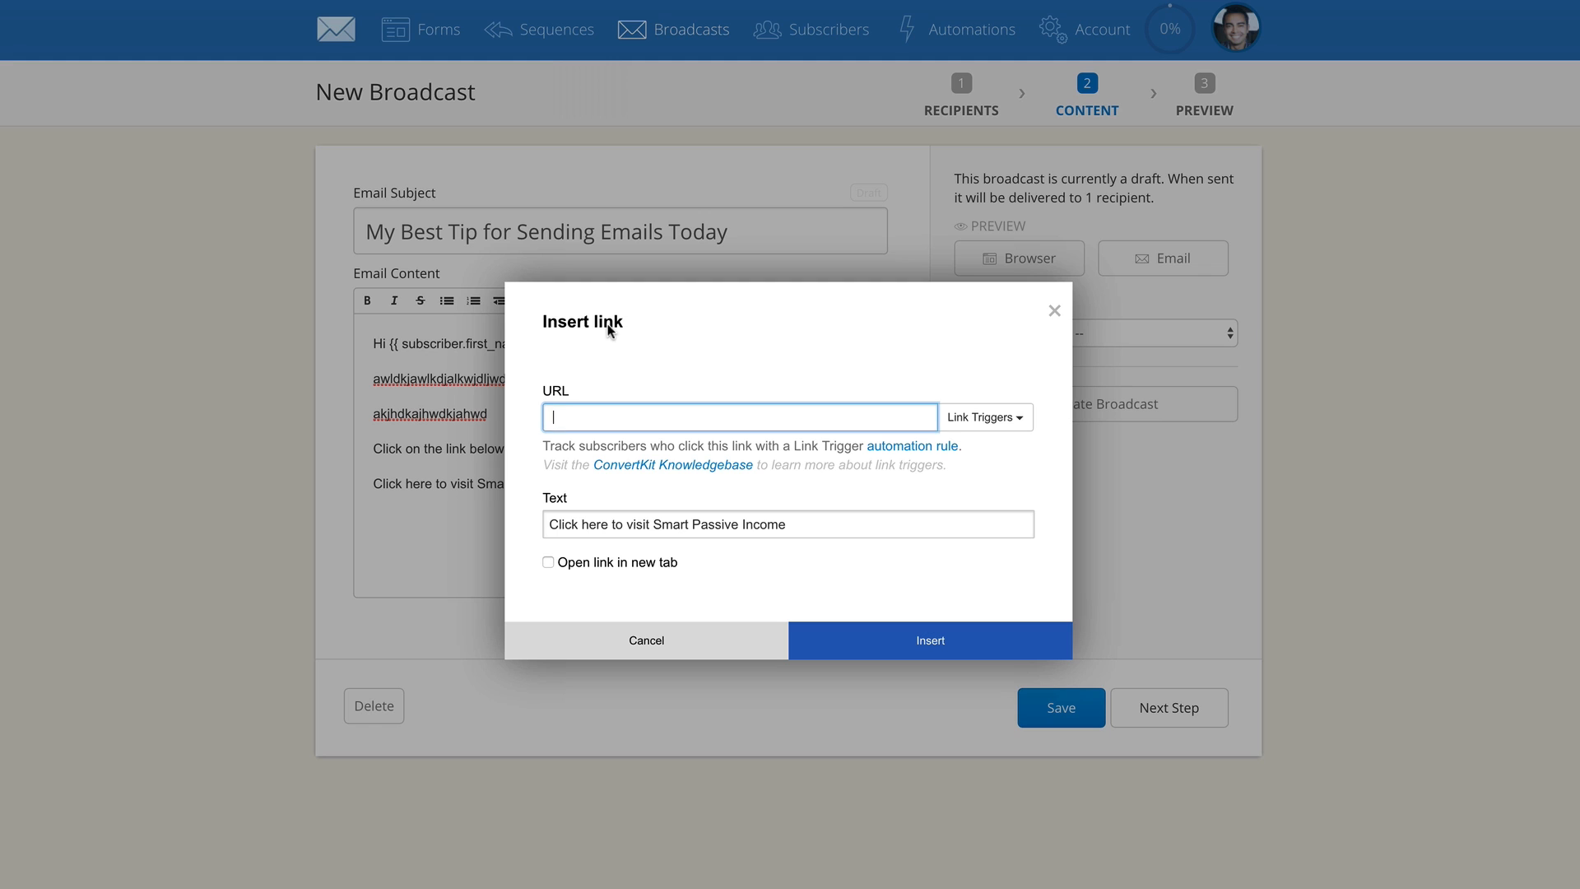
pyautogui.write('https://www.smartpassiveincome.com')
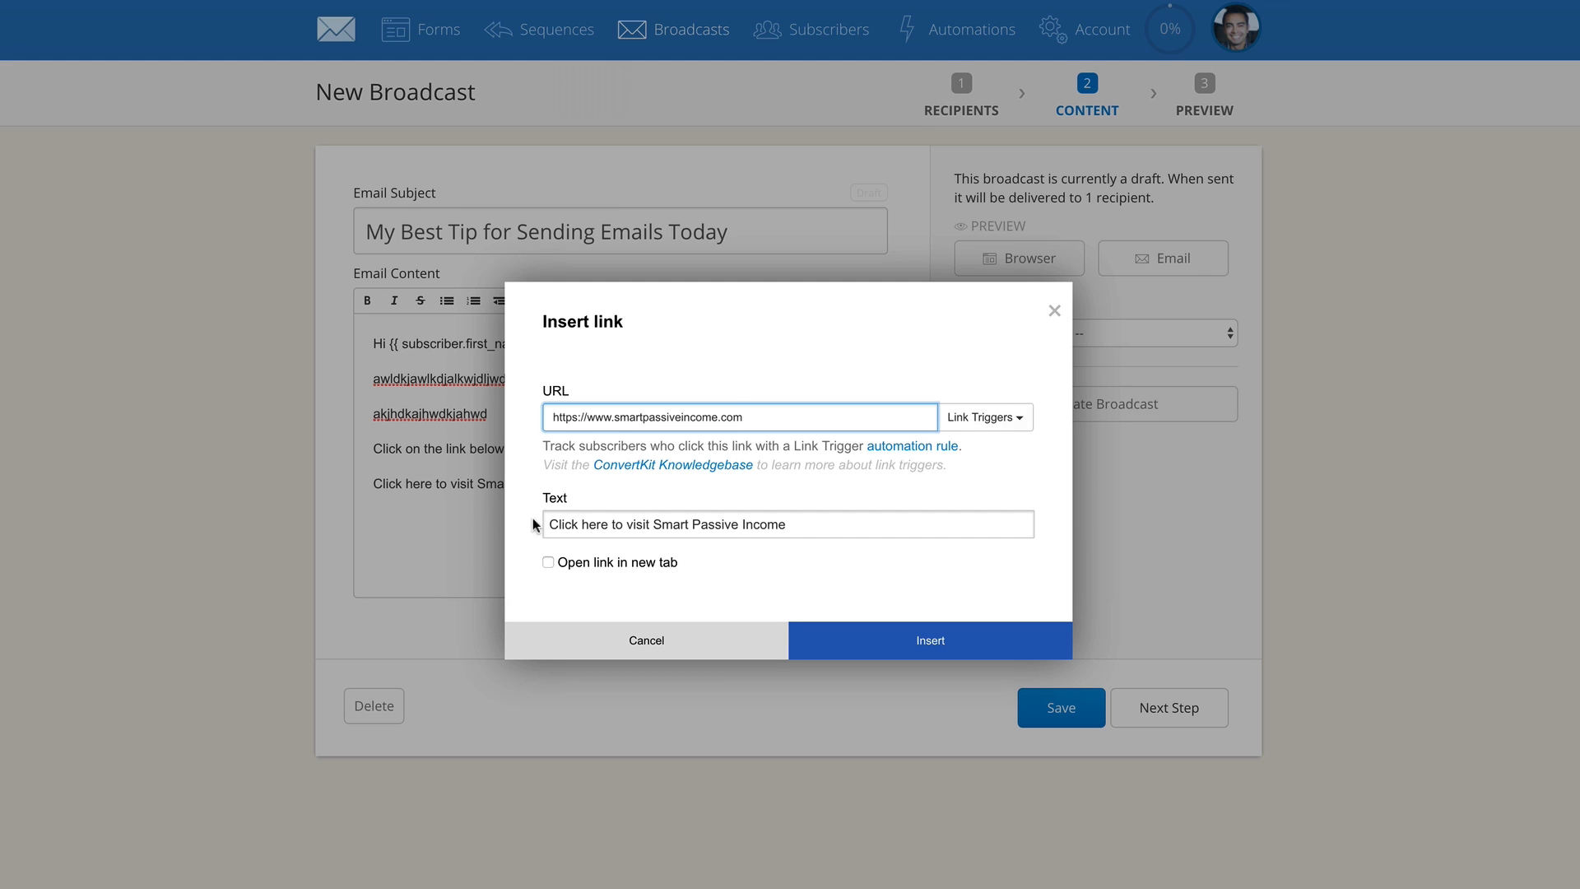
pyautogui.click(547, 562)
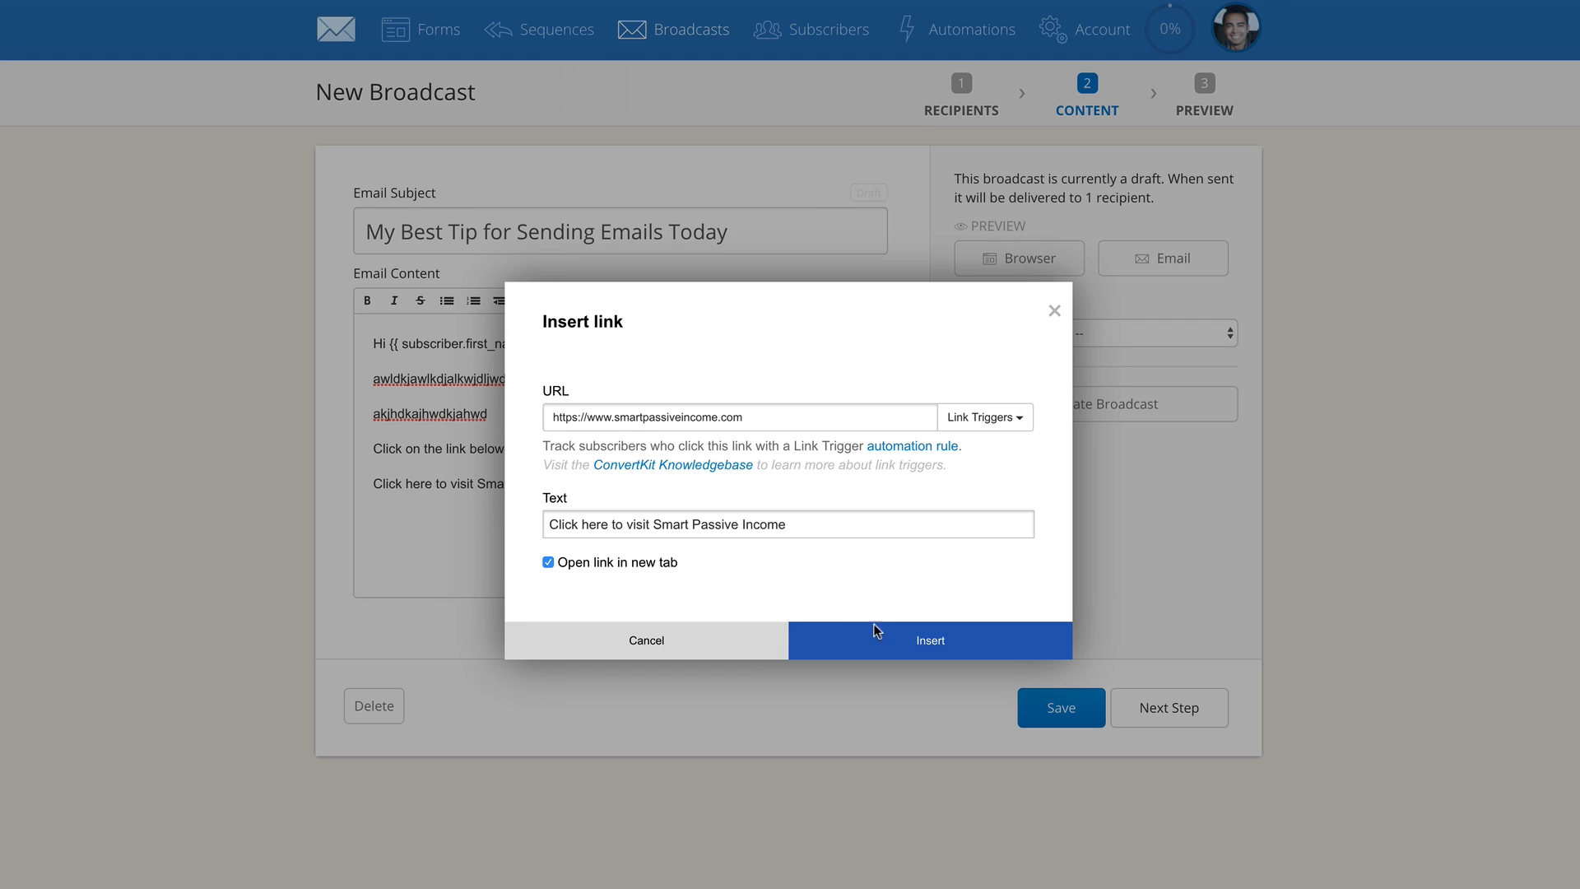
pyautogui.click(911, 645)
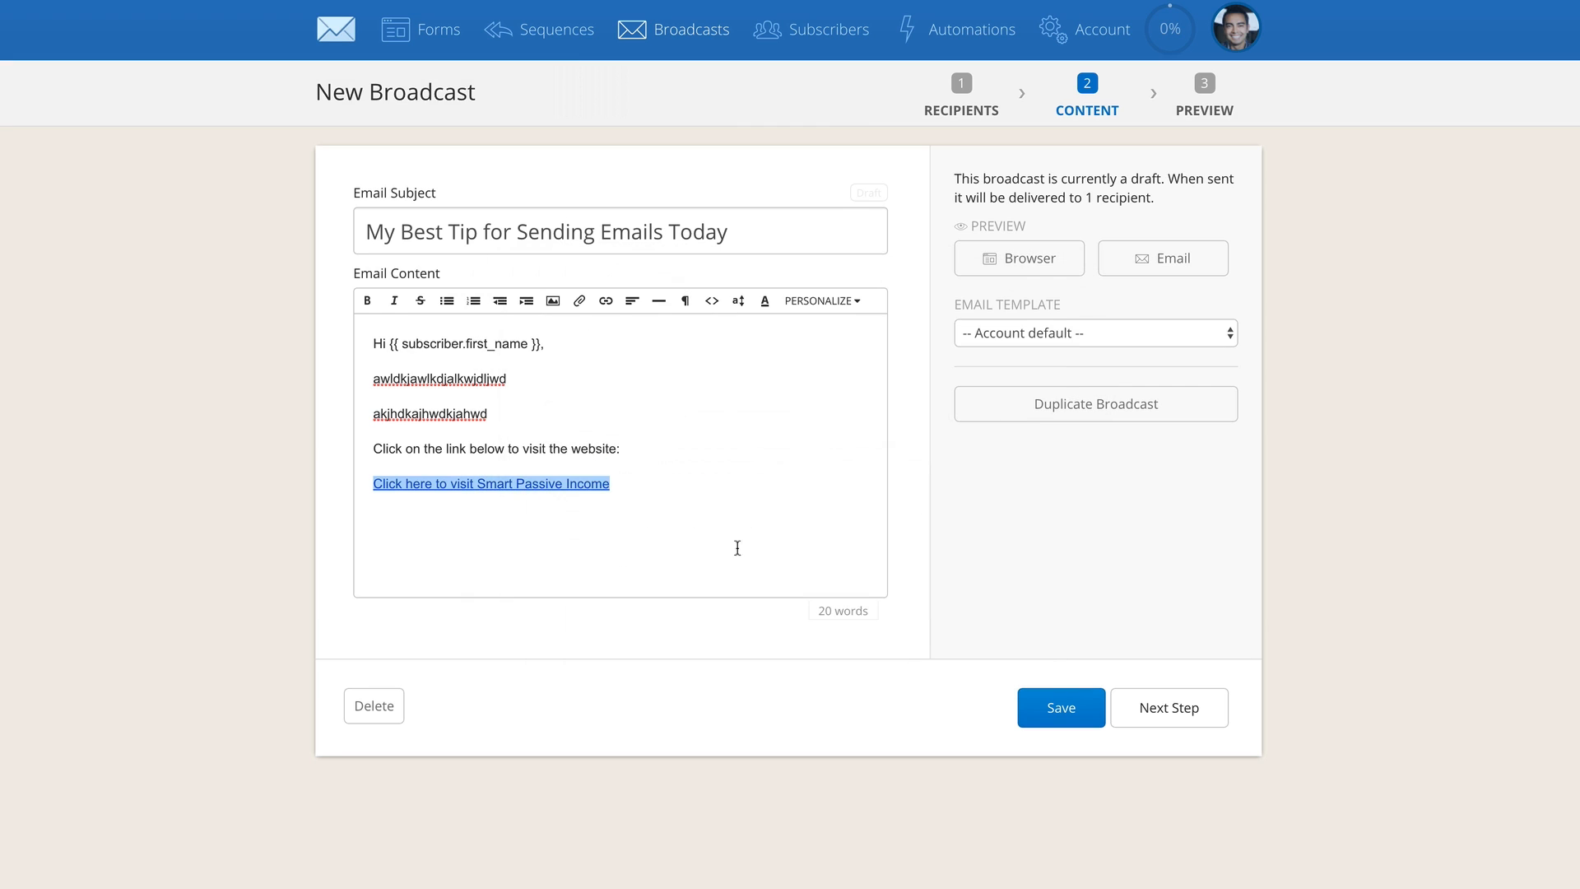
# Close the email with "Thanks, cheers, and I'll see you there!" and sign it with the sender's first name
pyautogui.click(684, 499)
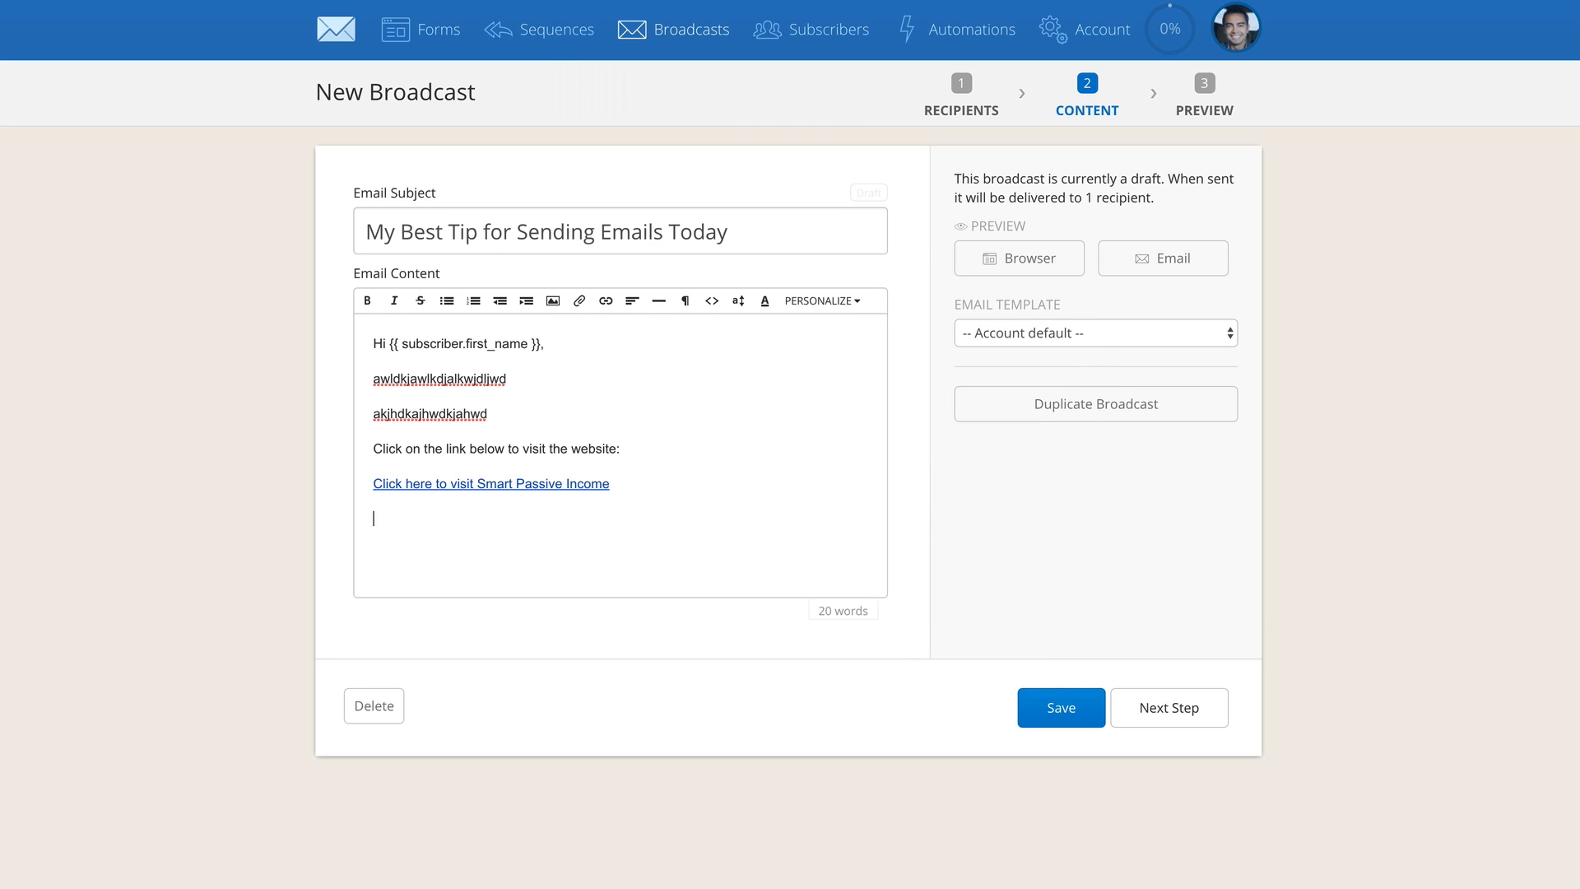
pyautogui.write("Thanks, cheers, and I'll see you there!")
pyautogui.press('Return')
pyautogui.write('Pat')
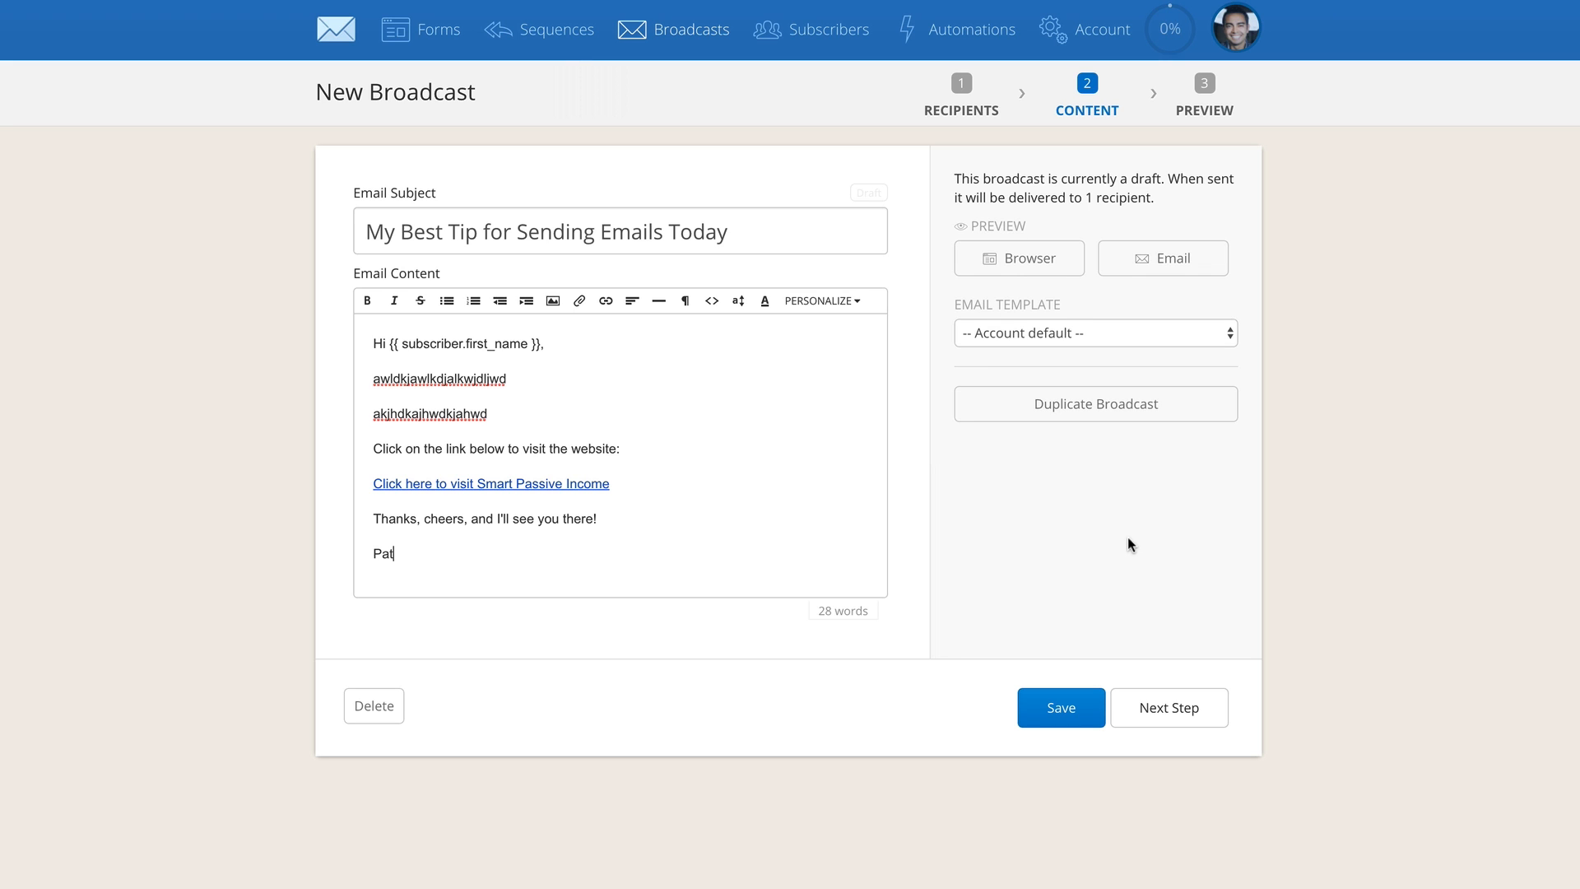
# Preview the broadcast in the browser, checking the first-name placeholder and following the Smart Passive Income link
pyautogui.click(1034, 264)
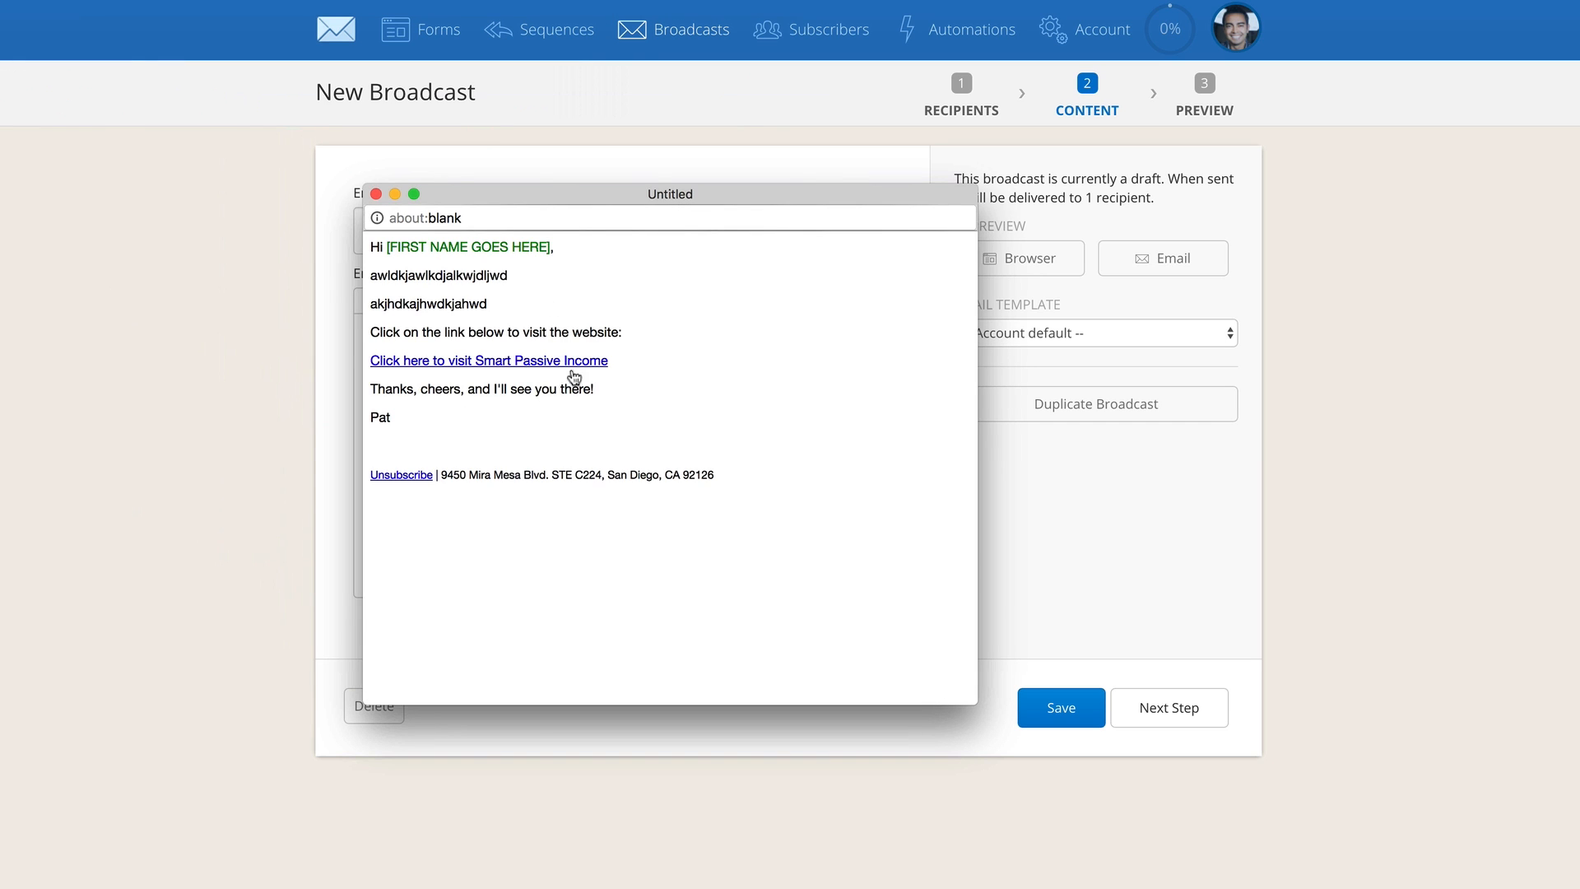
pyautogui.moveTo(546, 248); pyautogui.dragTo(391, 245)
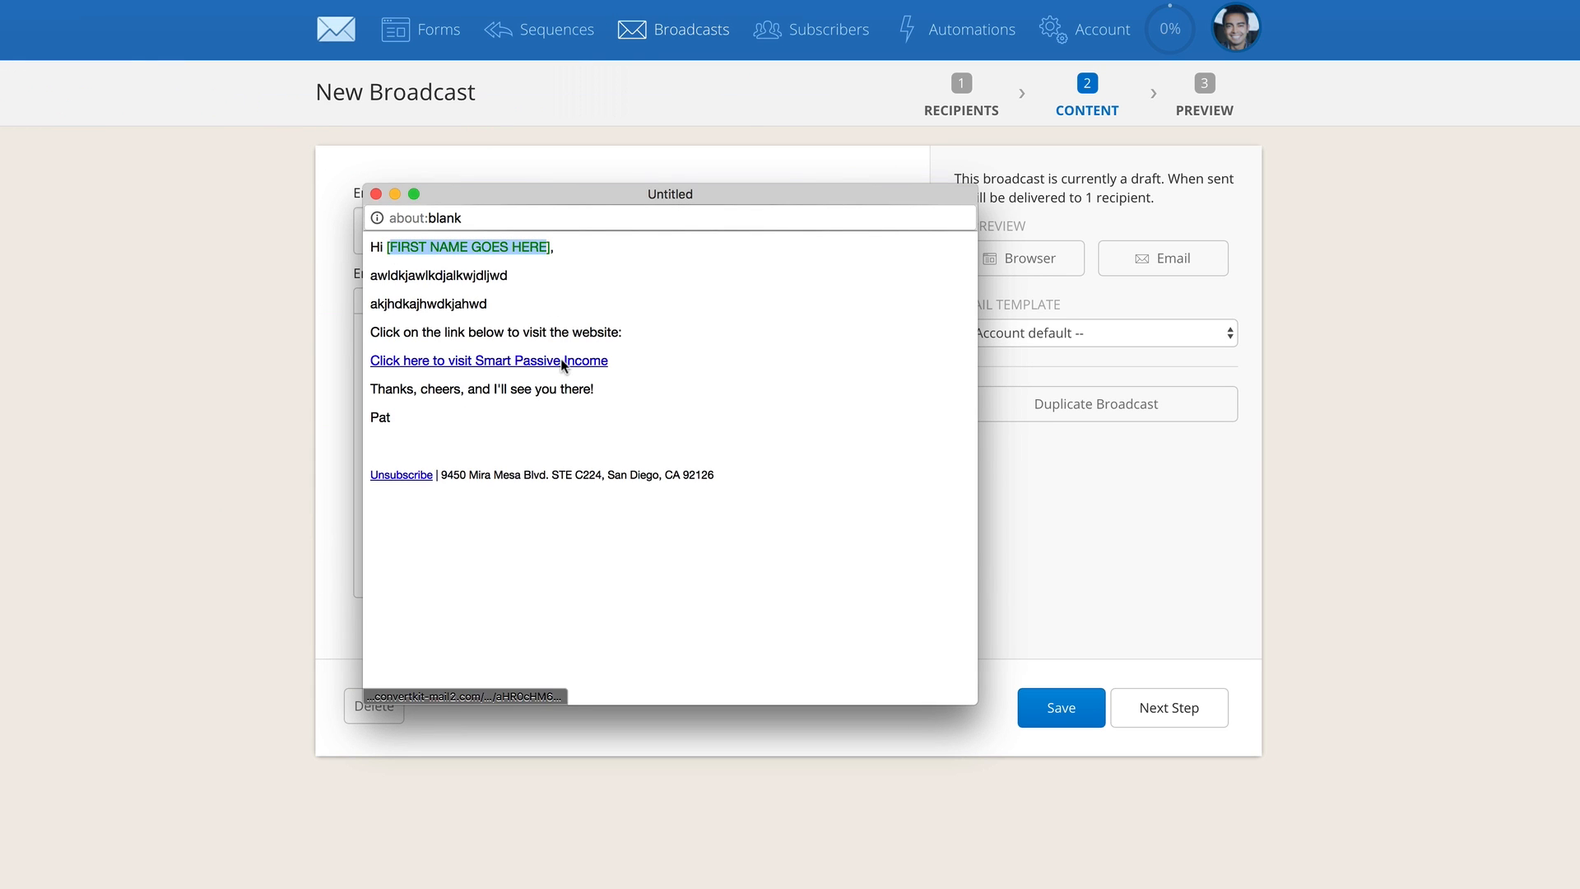
pyautogui.click(586, 362)
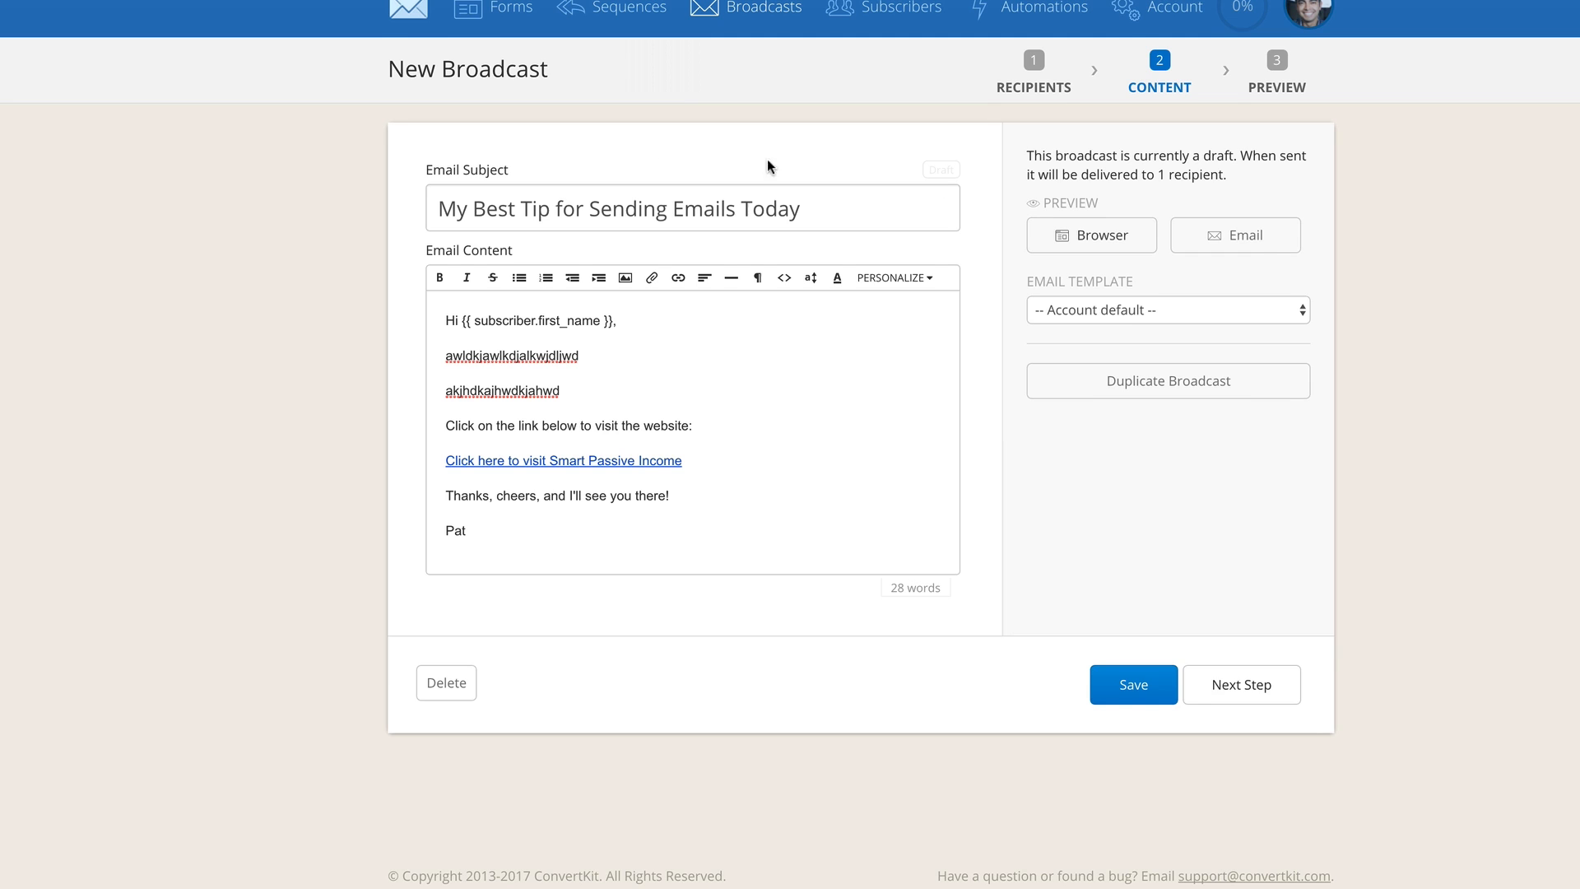
# Open the option for sending an email preview and select its recipient address
pyautogui.click(1188, 258)
pyautogui.tripleClick(1053, 285)
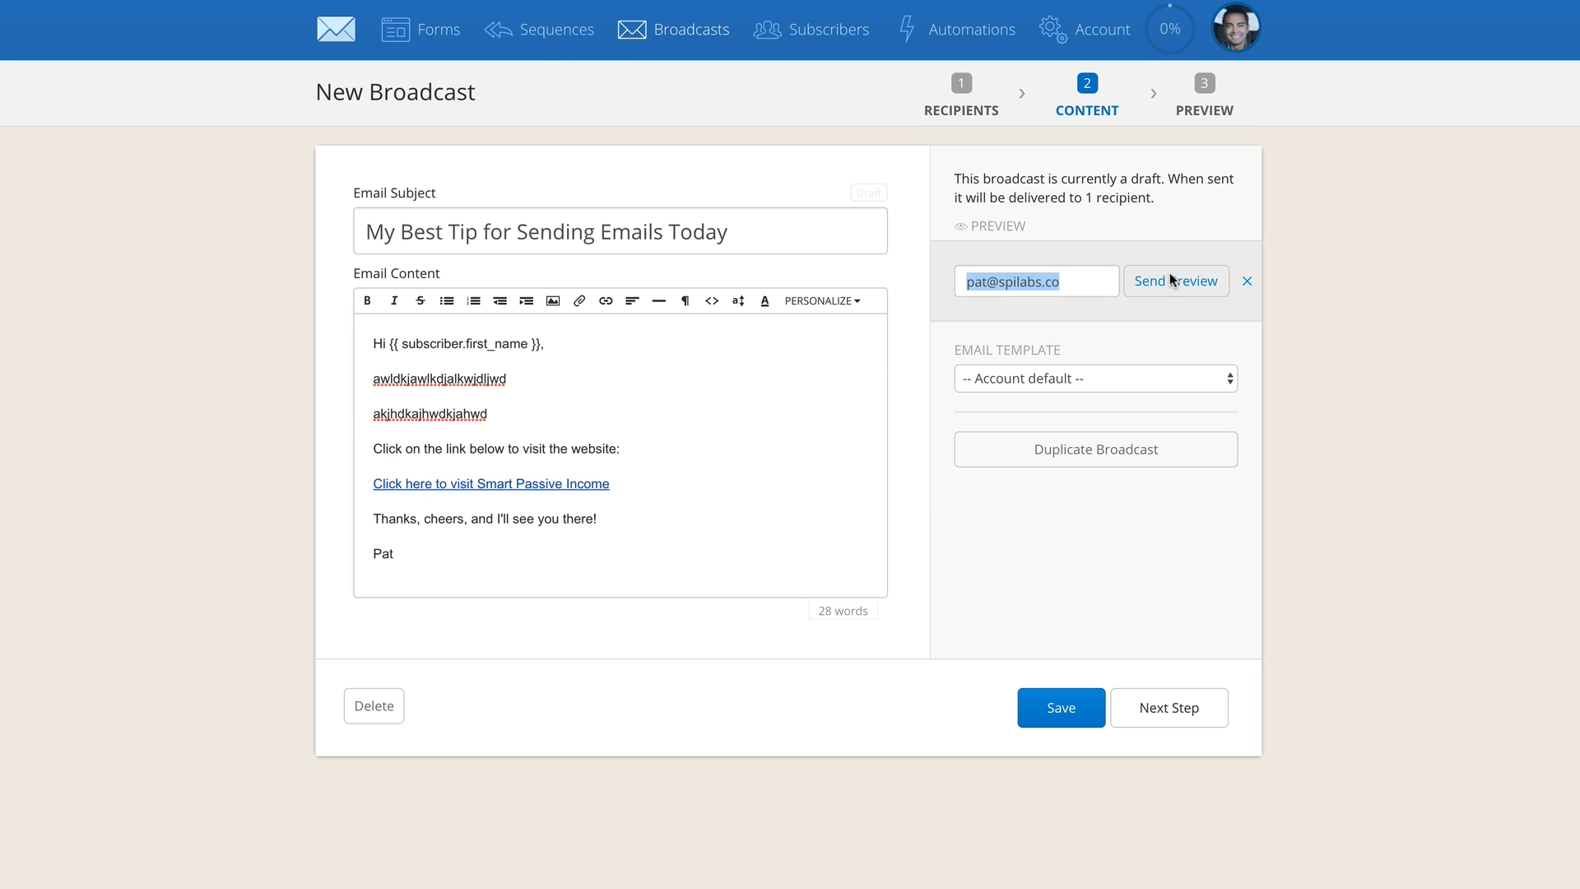
# Continue to the broadcast's final preview and send it immediately, confirming the delivery
pyautogui.click(1165, 706)
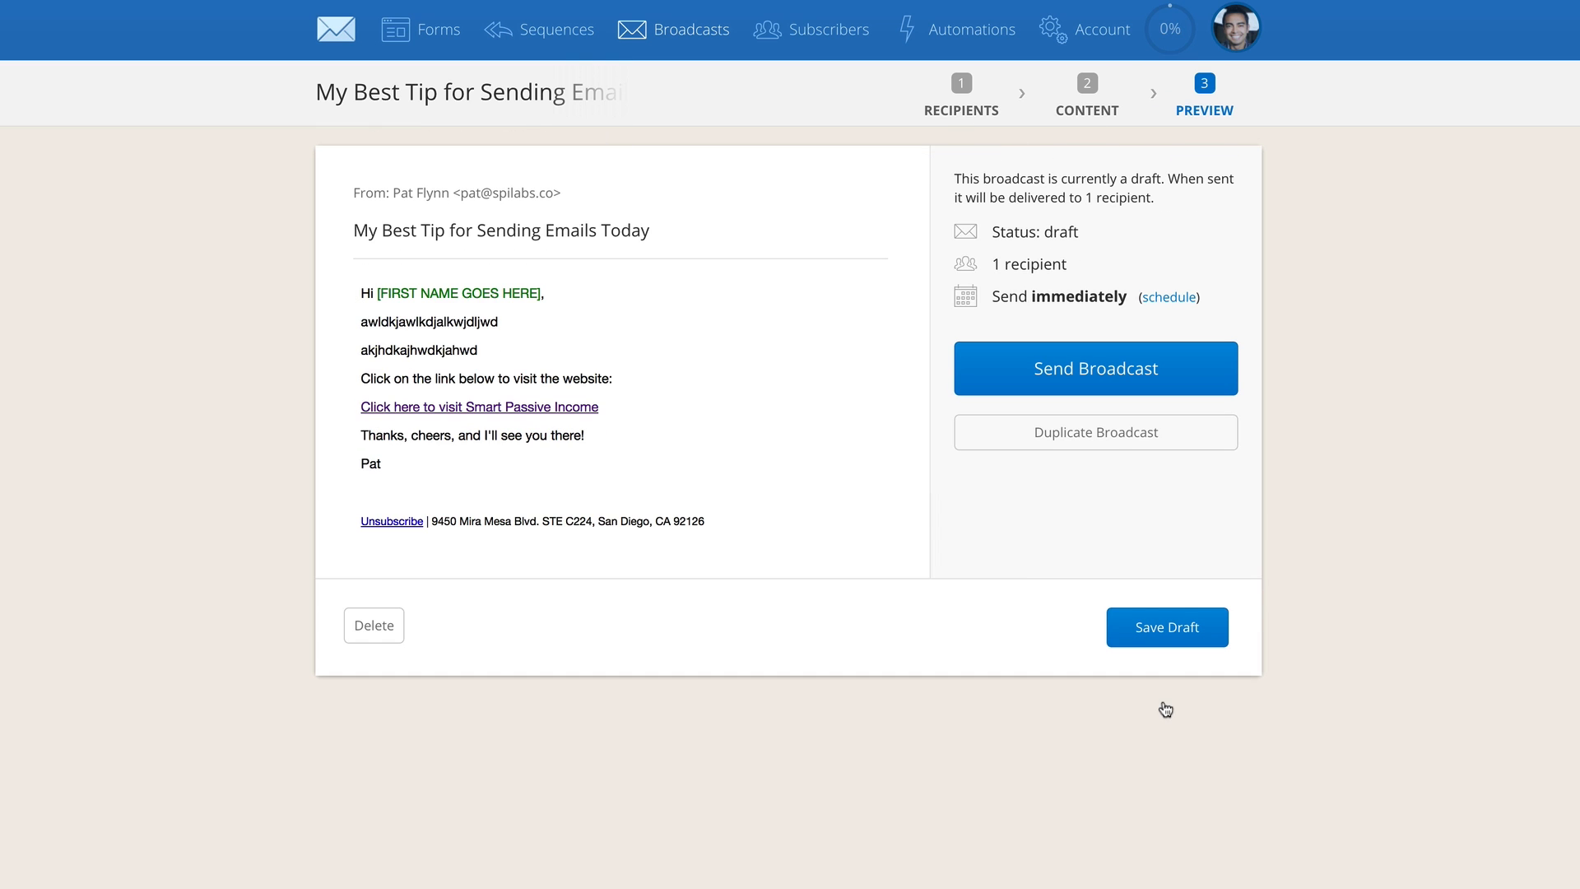
pyautogui.click(1104, 370)
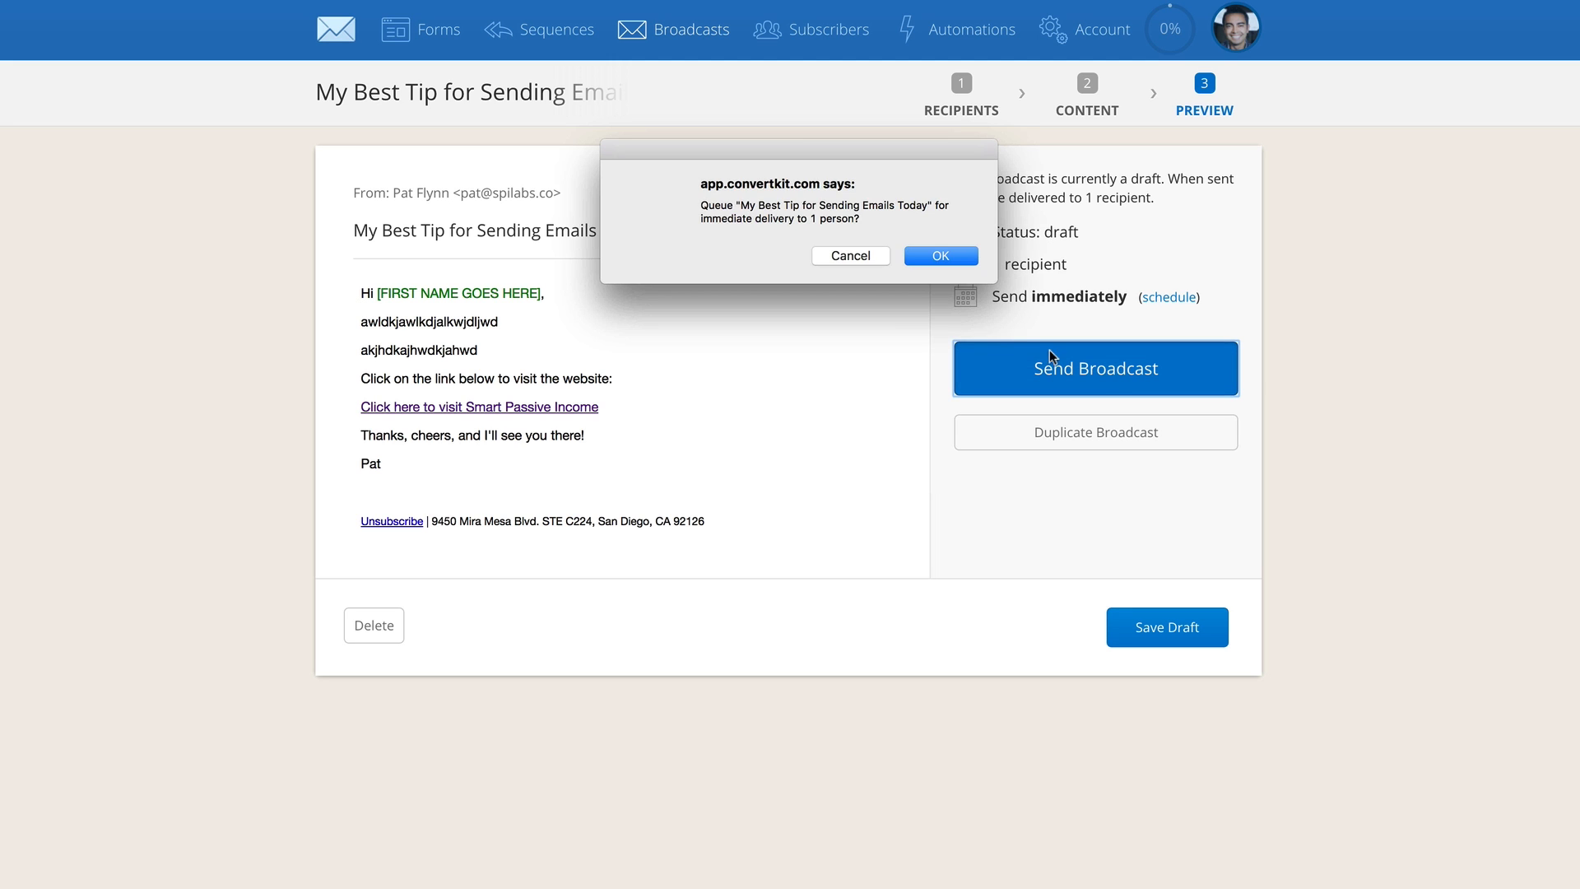
pyautogui.moveTo(777, 145); pyautogui.dragTo(767, 298)
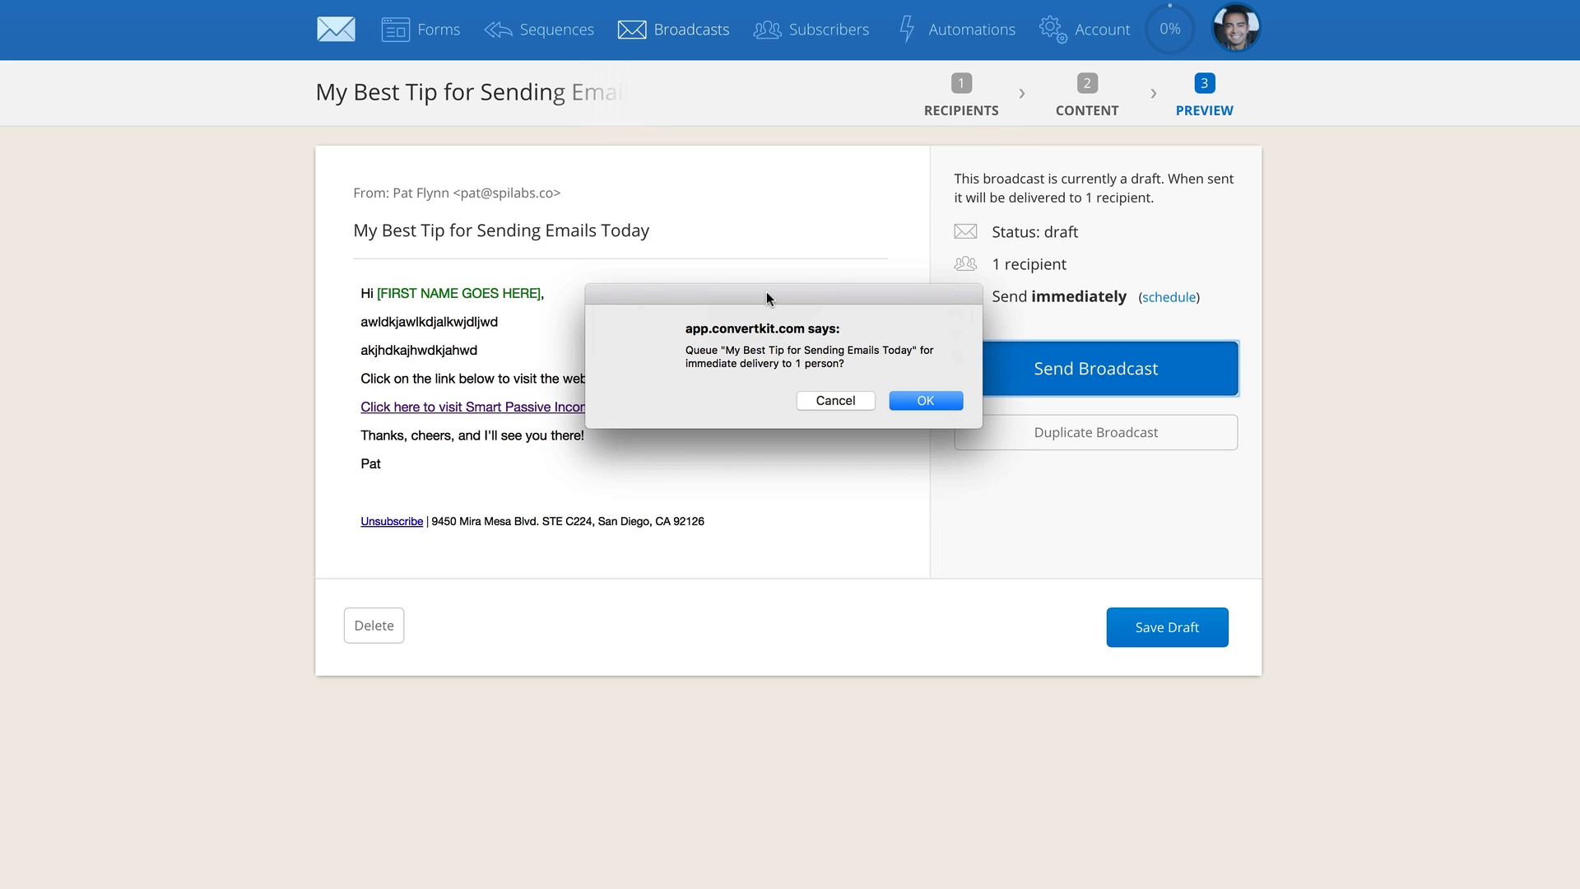
pyautogui.click(914, 405)
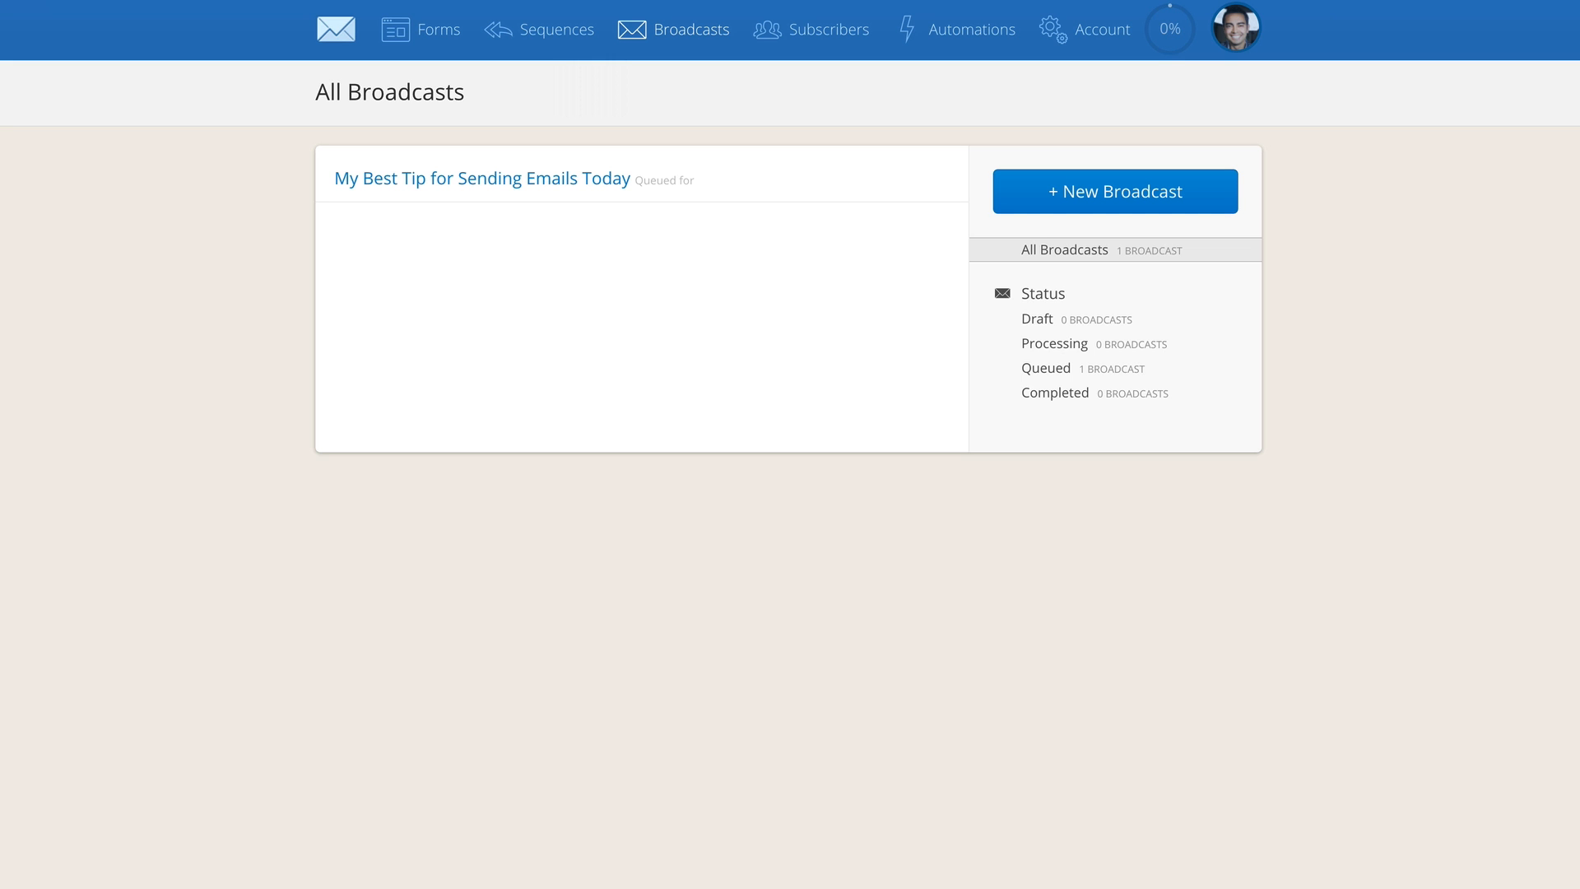
# Examine the sent broadcast's report, including its engagement overview, email content and recipients
pyautogui.click(549, 175)
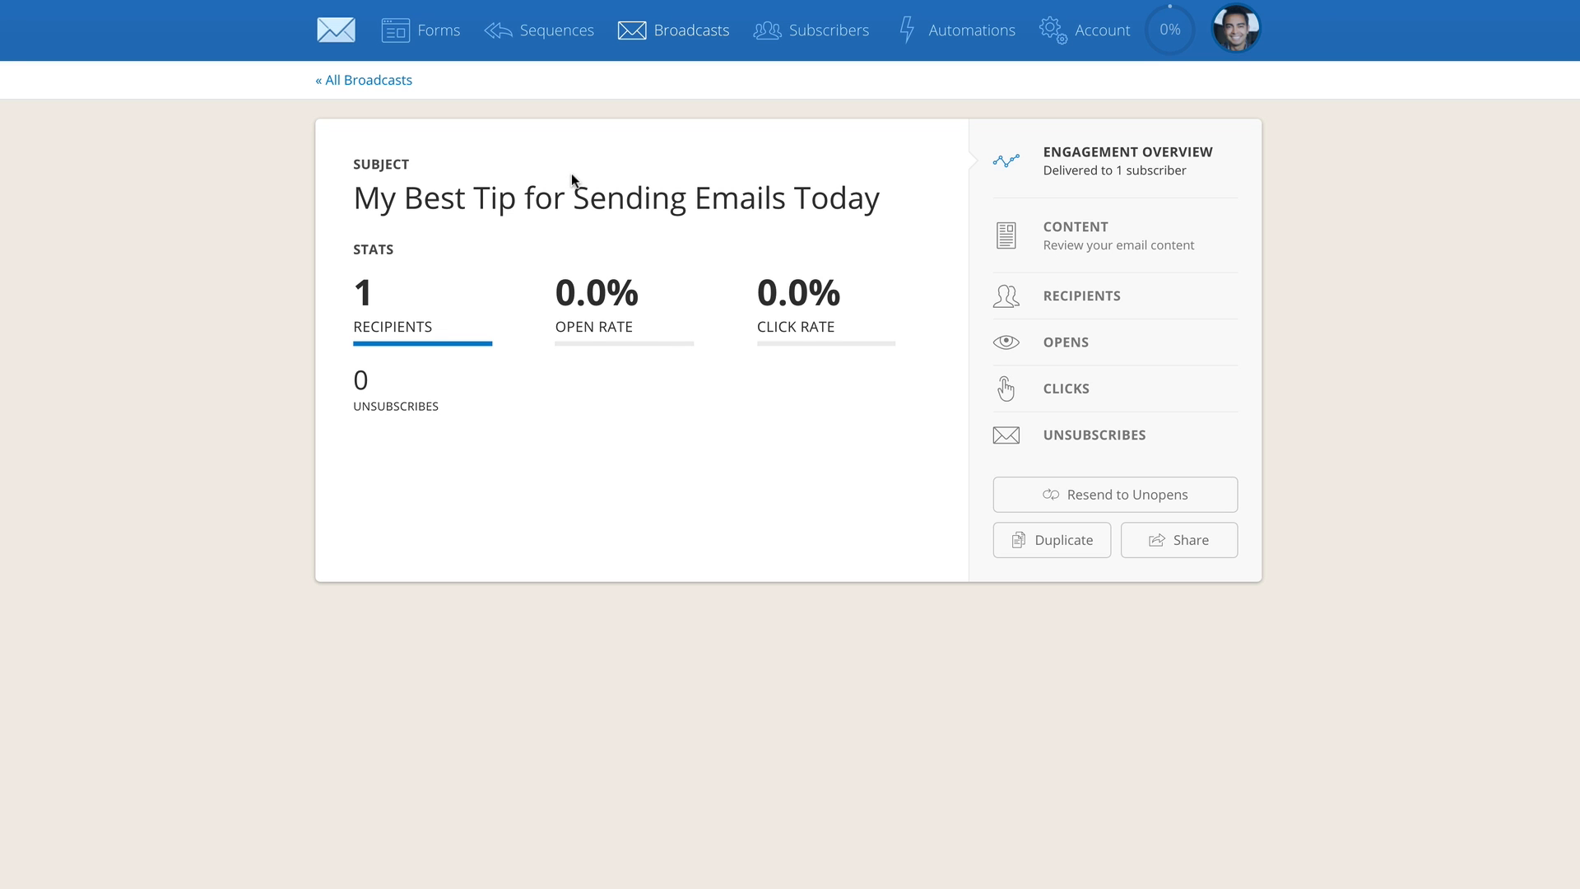
pyautogui.click(1076, 242)
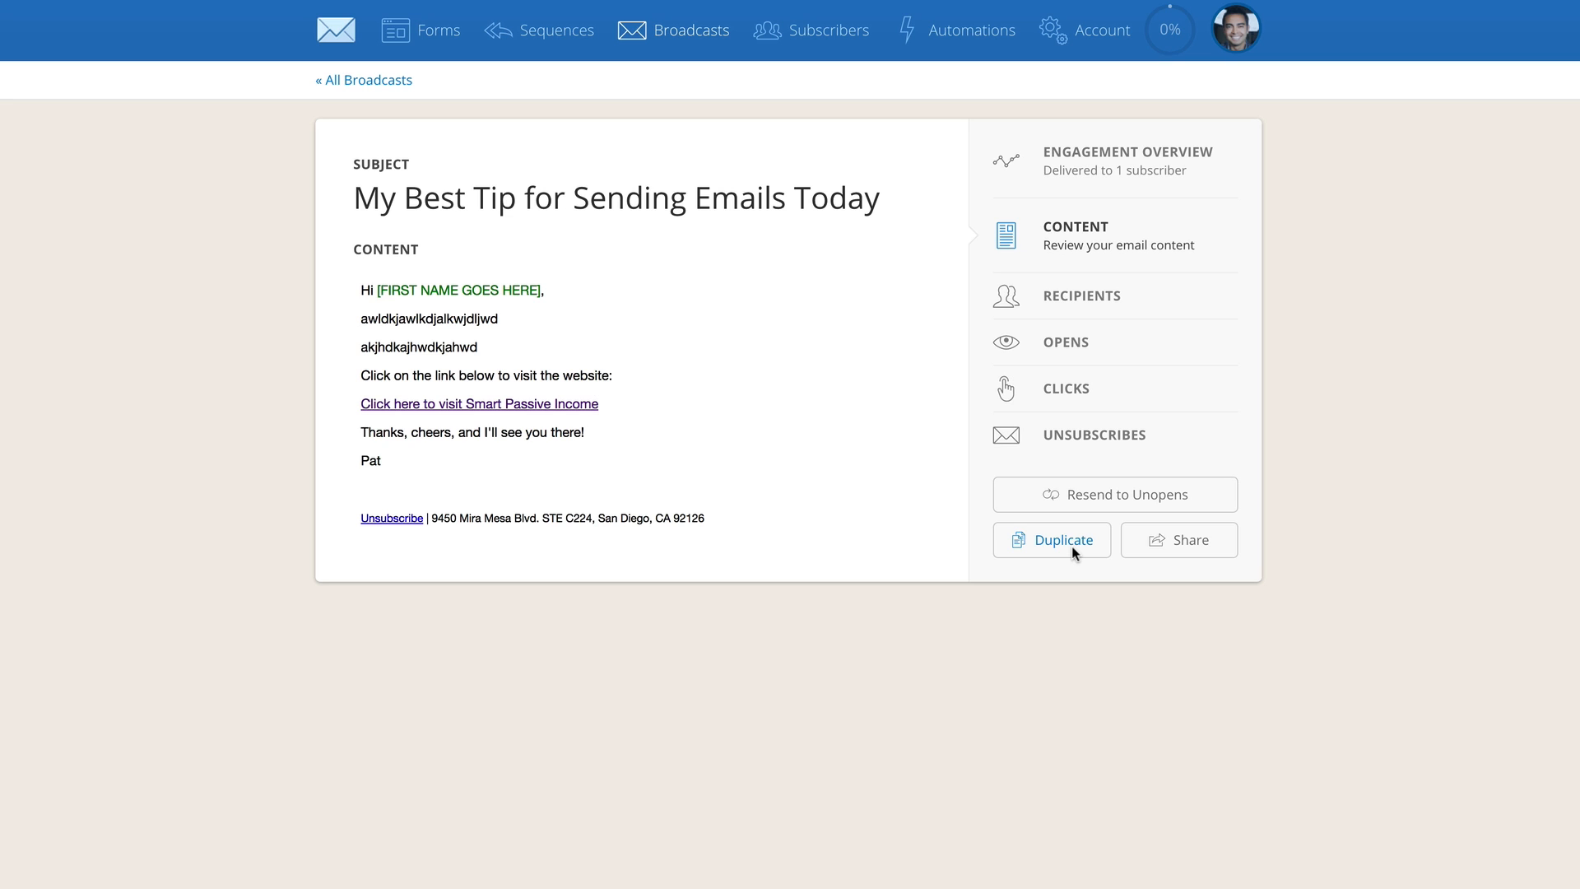
pyautogui.click(1074, 303)
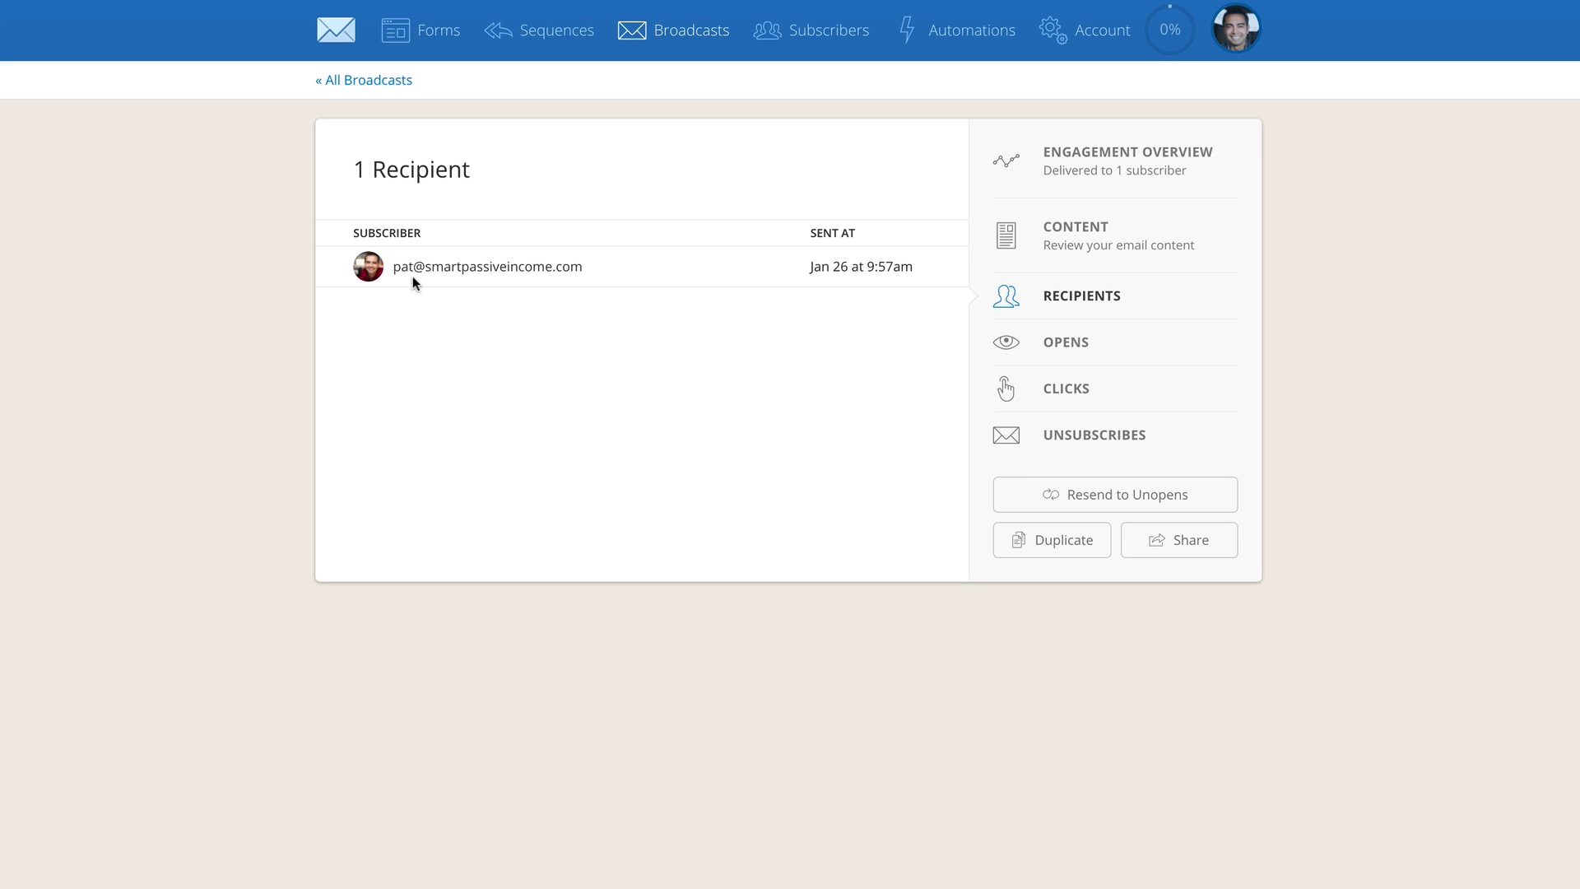
# Open the recipient's subscriber profile, fill in the subscriber's first name and update the record
pyautogui.click(515, 267)
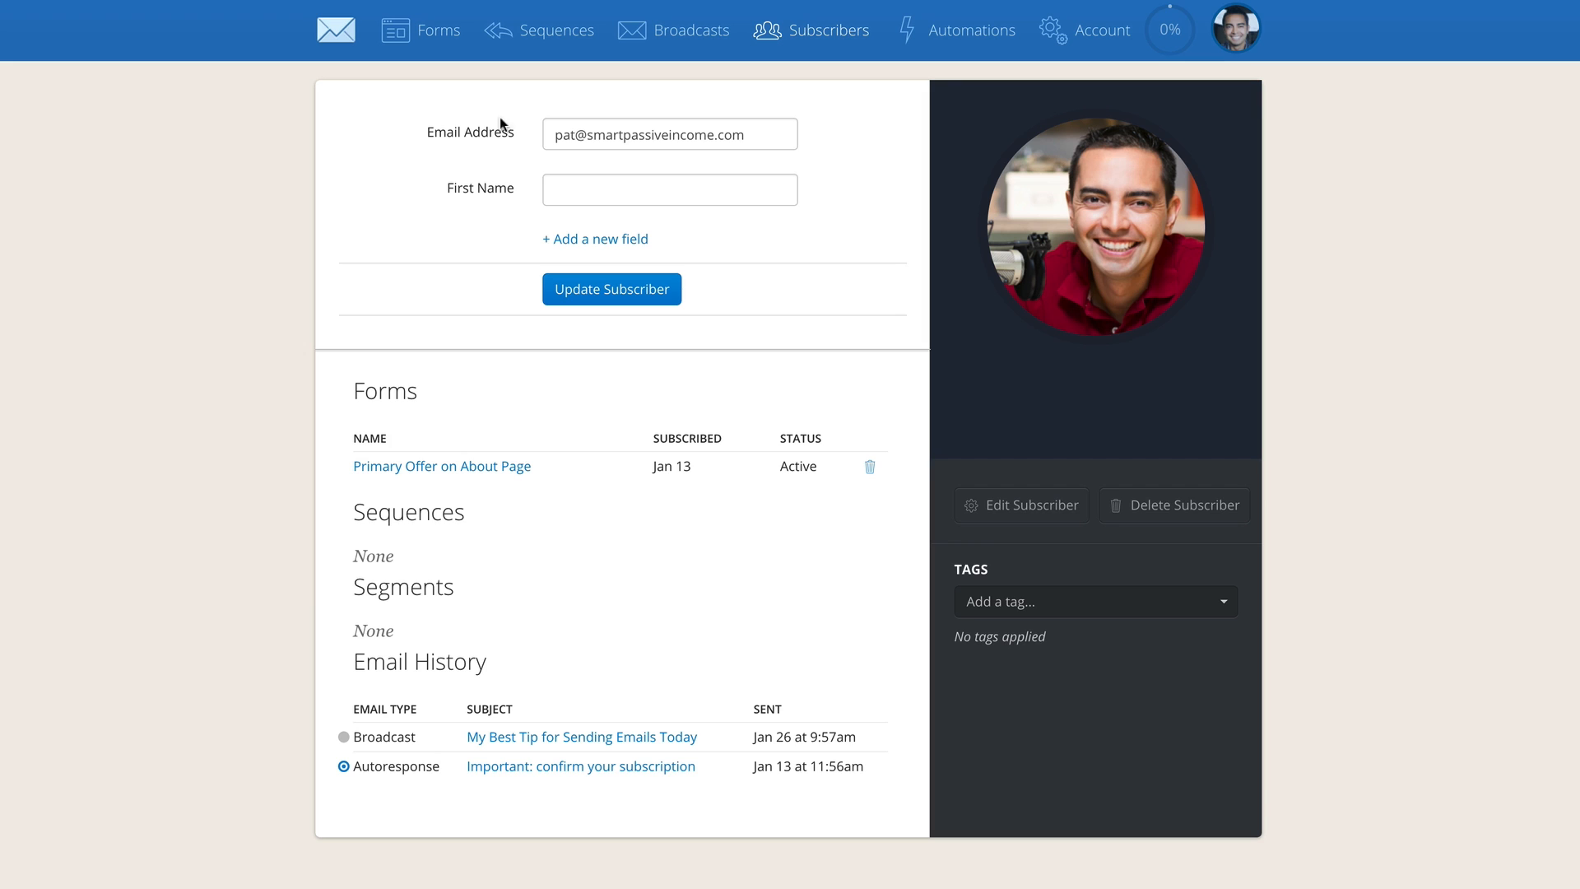
pyautogui.click(649, 201)
pyautogui.write('Pat')
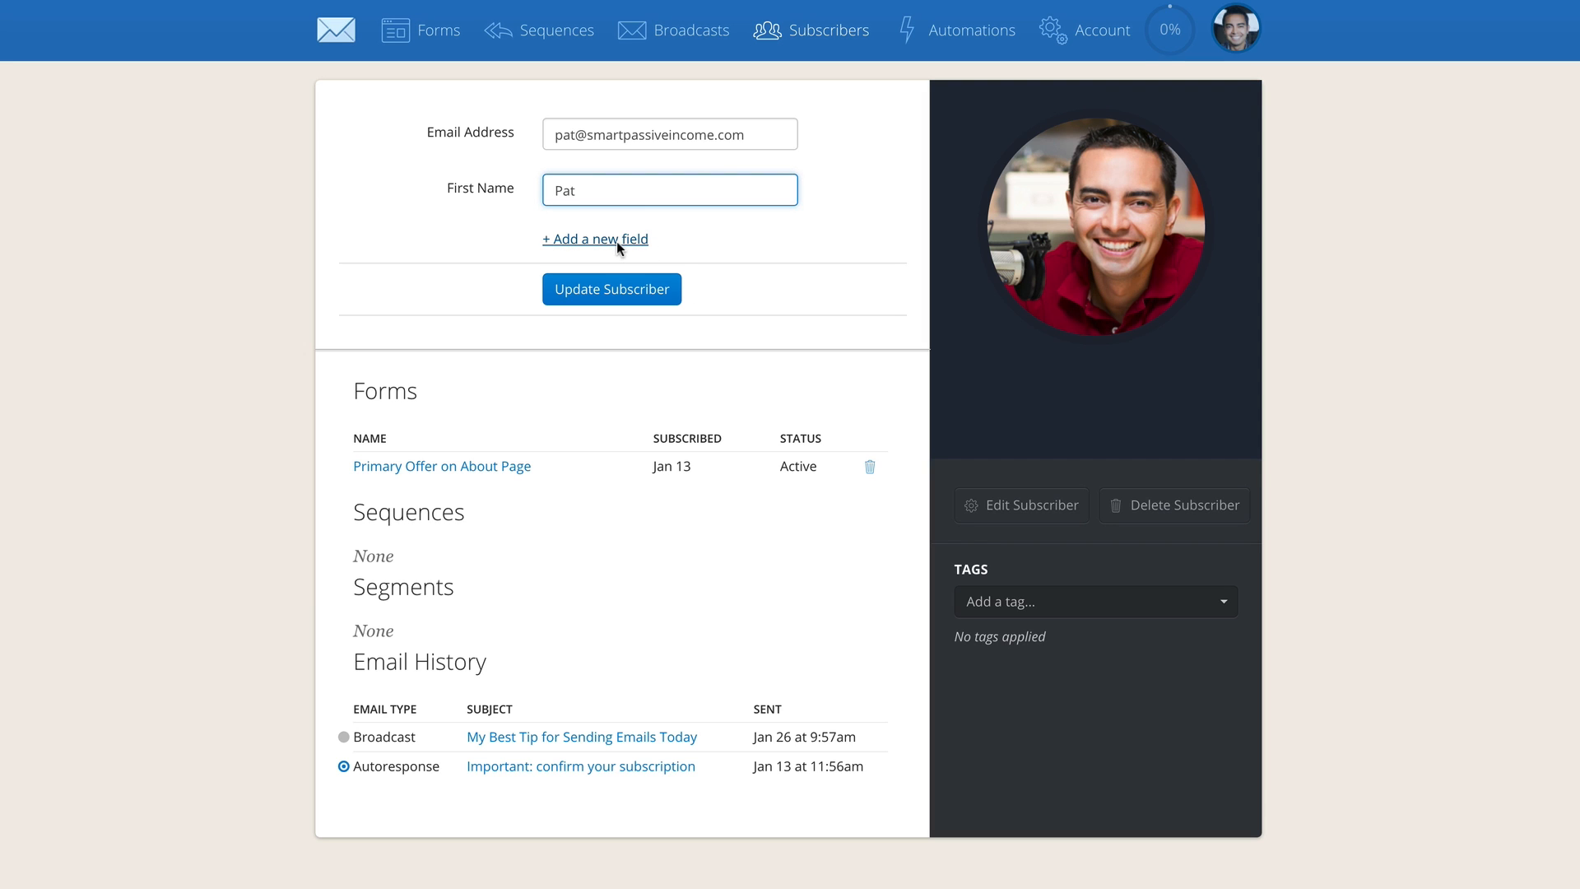
pyautogui.click(613, 289)
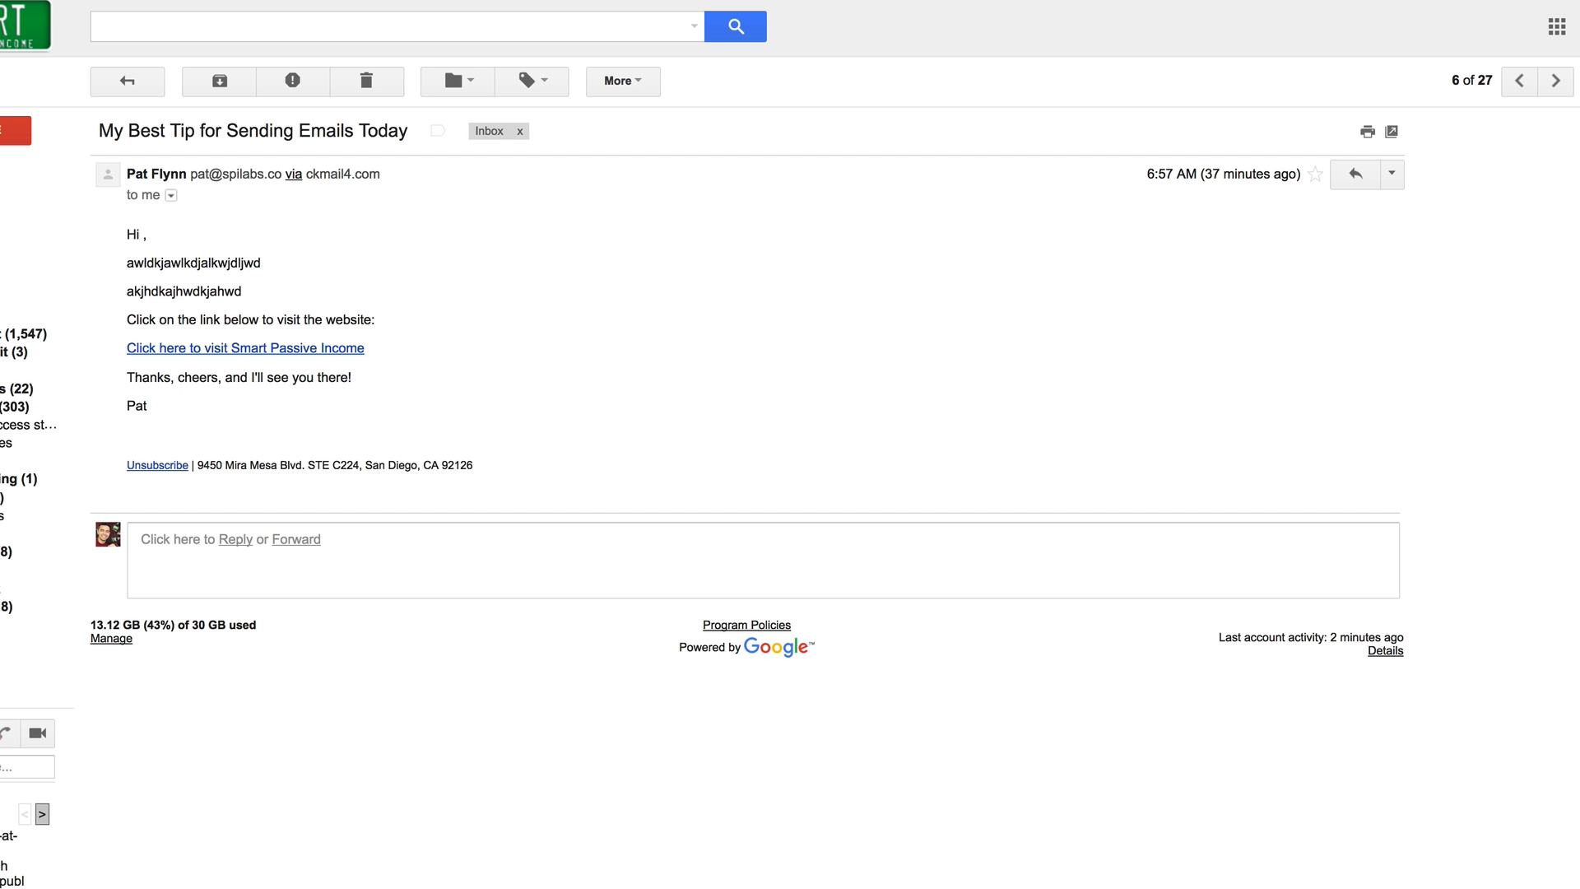
# Follow the Smart Passive Income link in the received email in Gmail and look over the website's home page
pyautogui.click(319, 347)
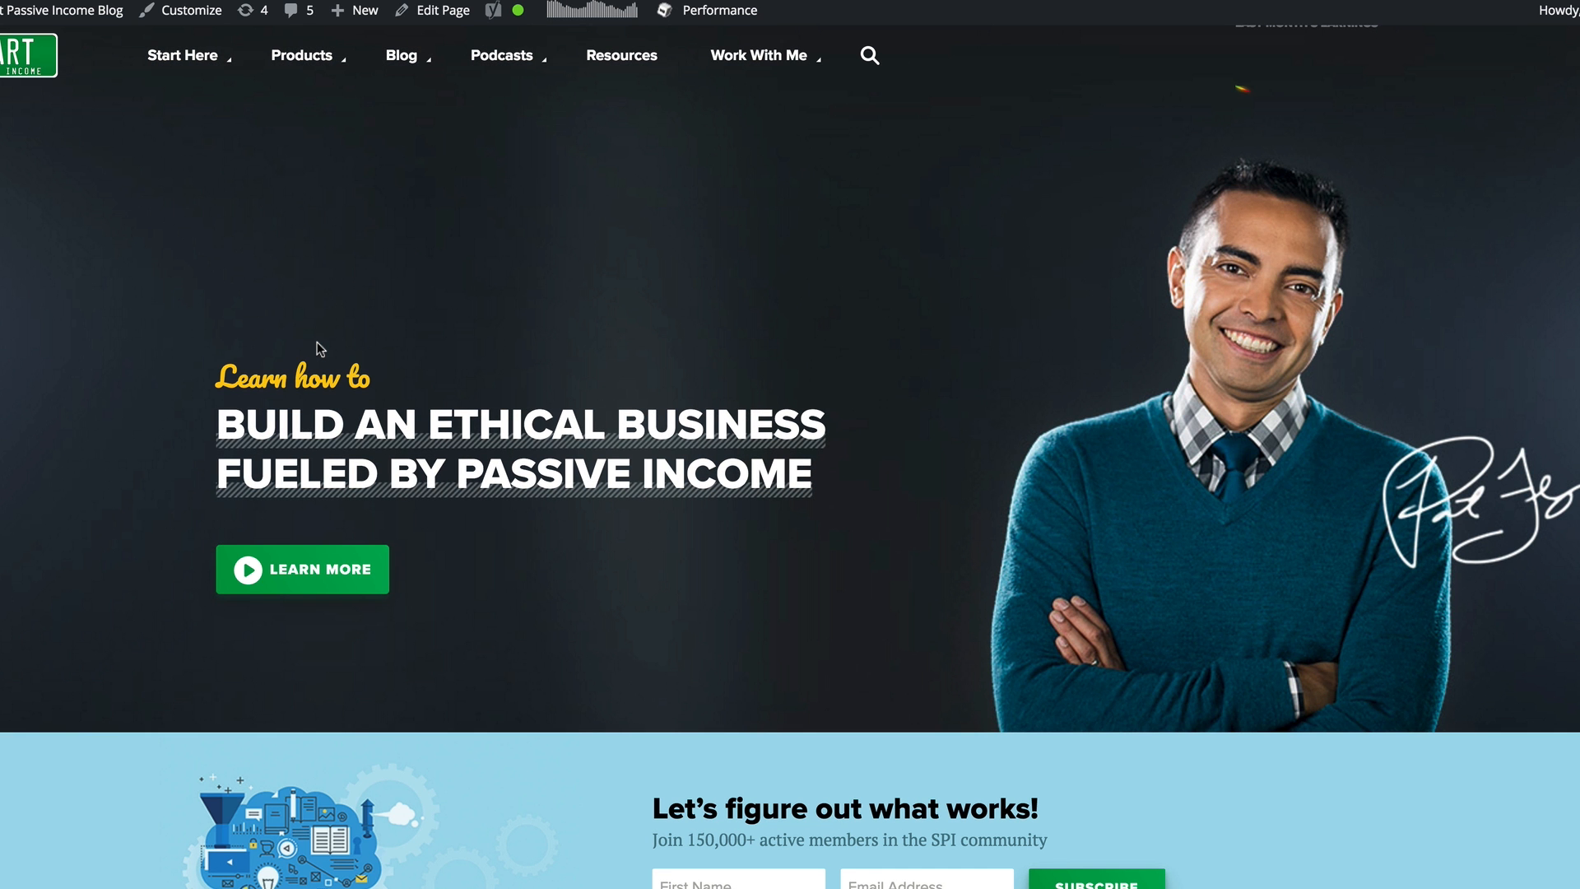
pyautogui.scroll(-7, 786, 482)
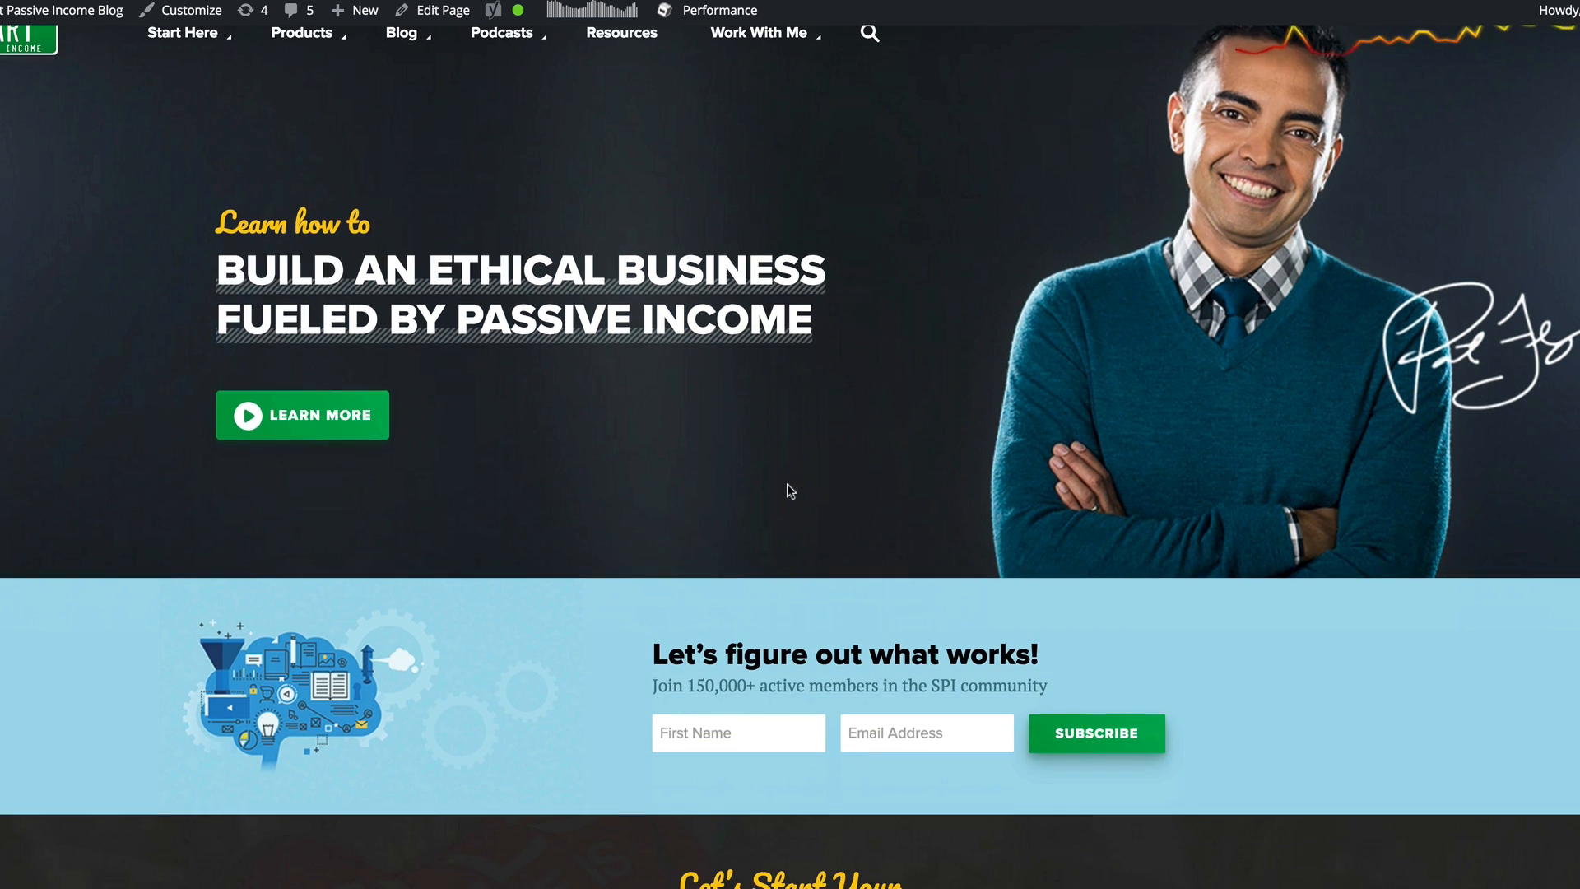
# Return to the subscriber's profile in ConvertKit, refresh it and check the email history status of the broadcast
pyautogui.scroll(7, 721, 472)
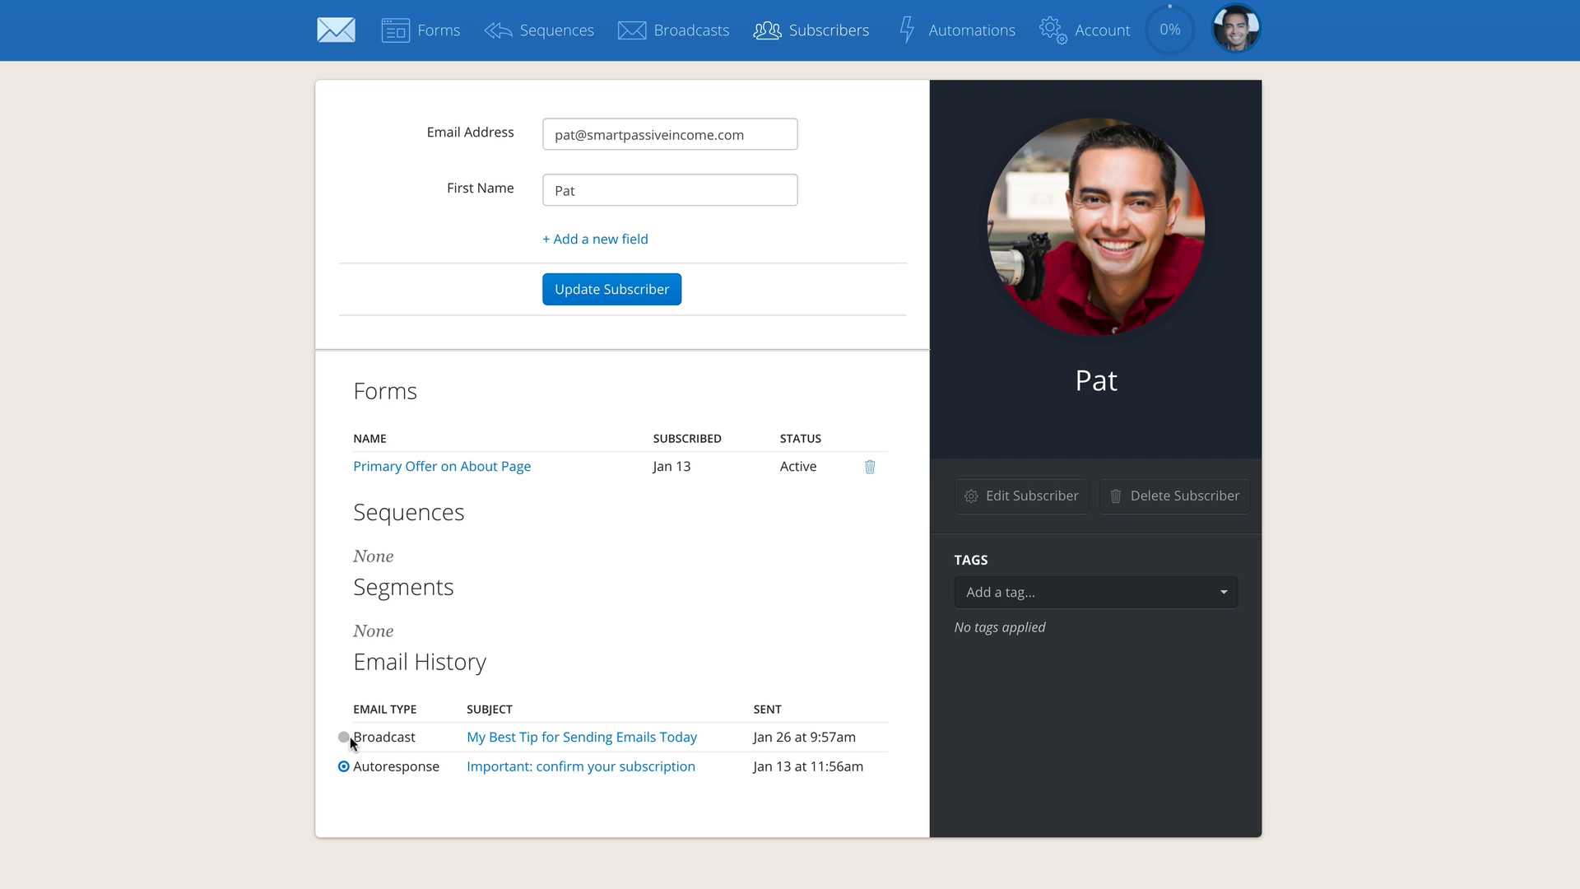
pyautogui.moveTo(344, 739)
pyautogui.moveTo(343, 770)
pyautogui.press('super+r')
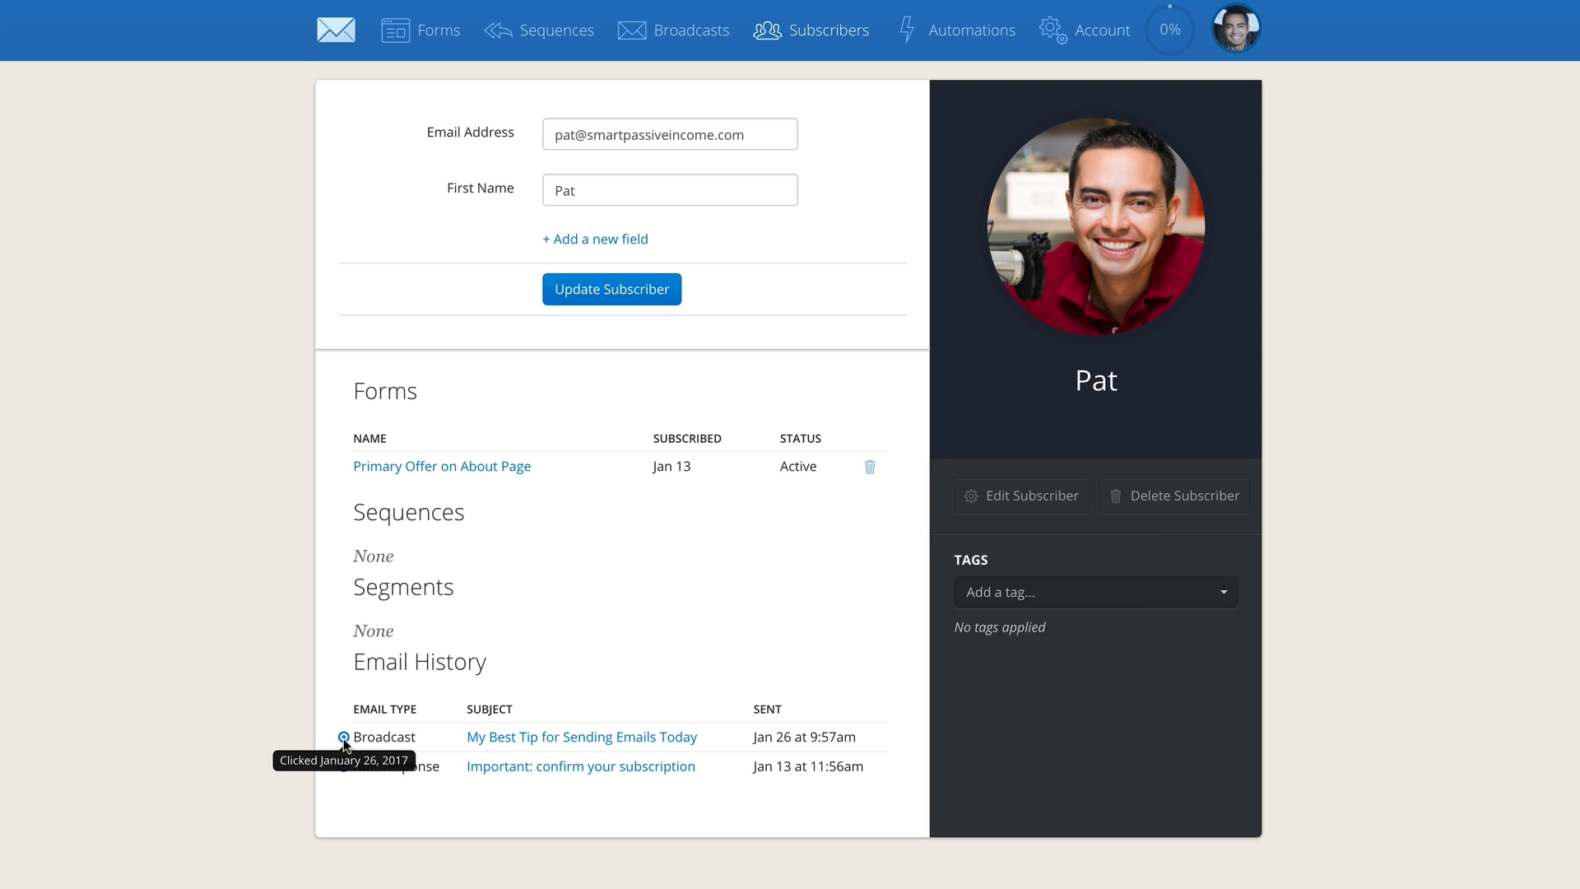
# Open the report of the "My Best Tip for Sending Emails Today" broadcast and examine its top clicked links
pyautogui.click(660, 37)
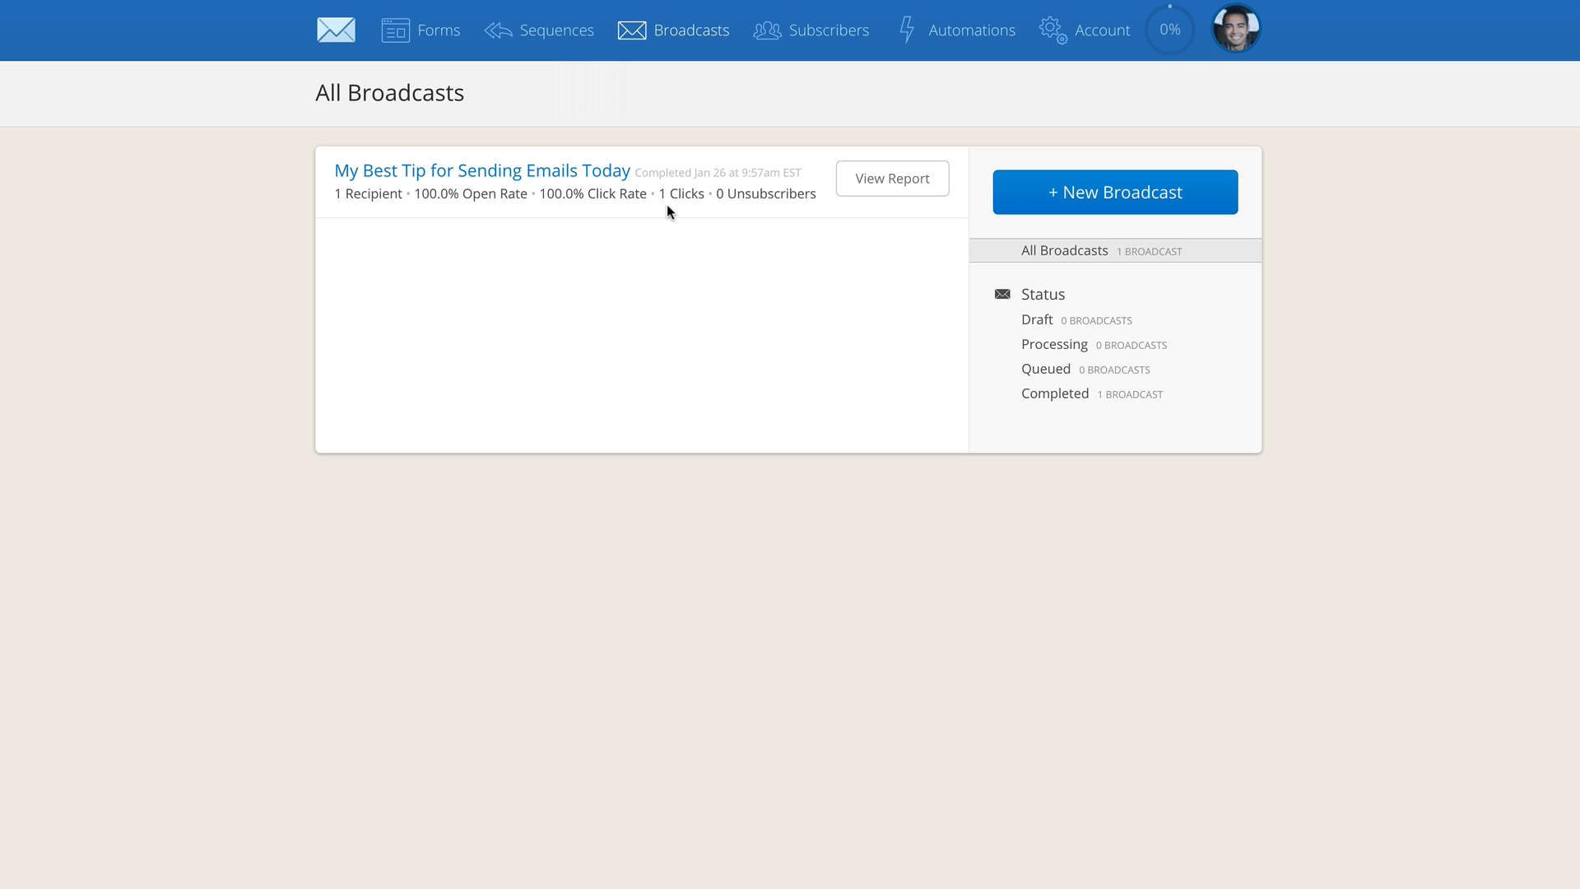
pyautogui.click(573, 170)
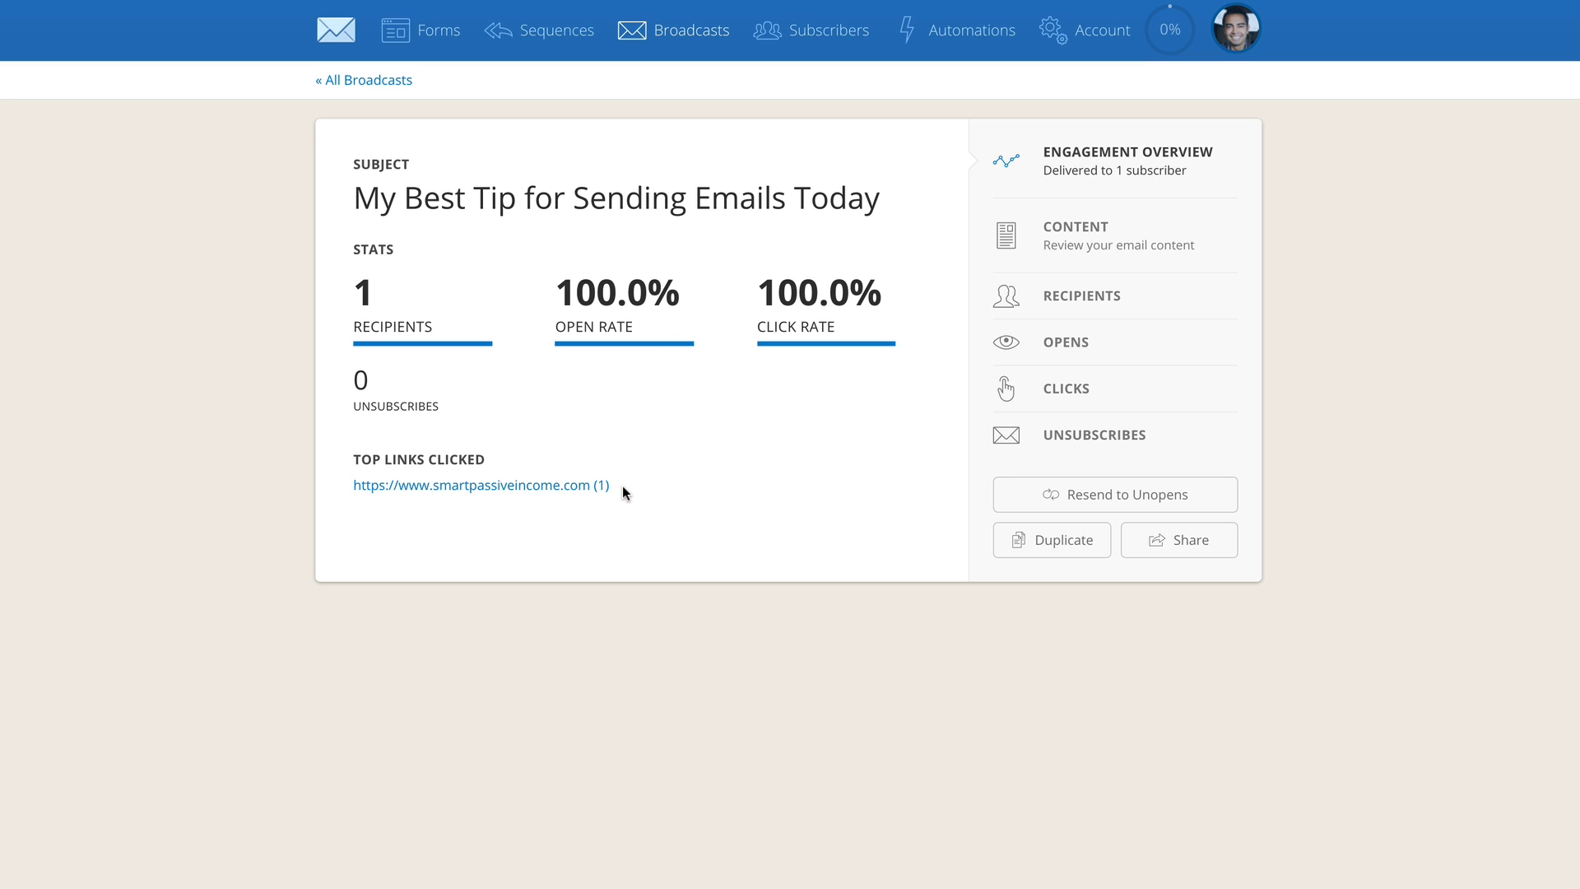
pyautogui.moveTo(614, 485); pyautogui.dragTo(329, 484)
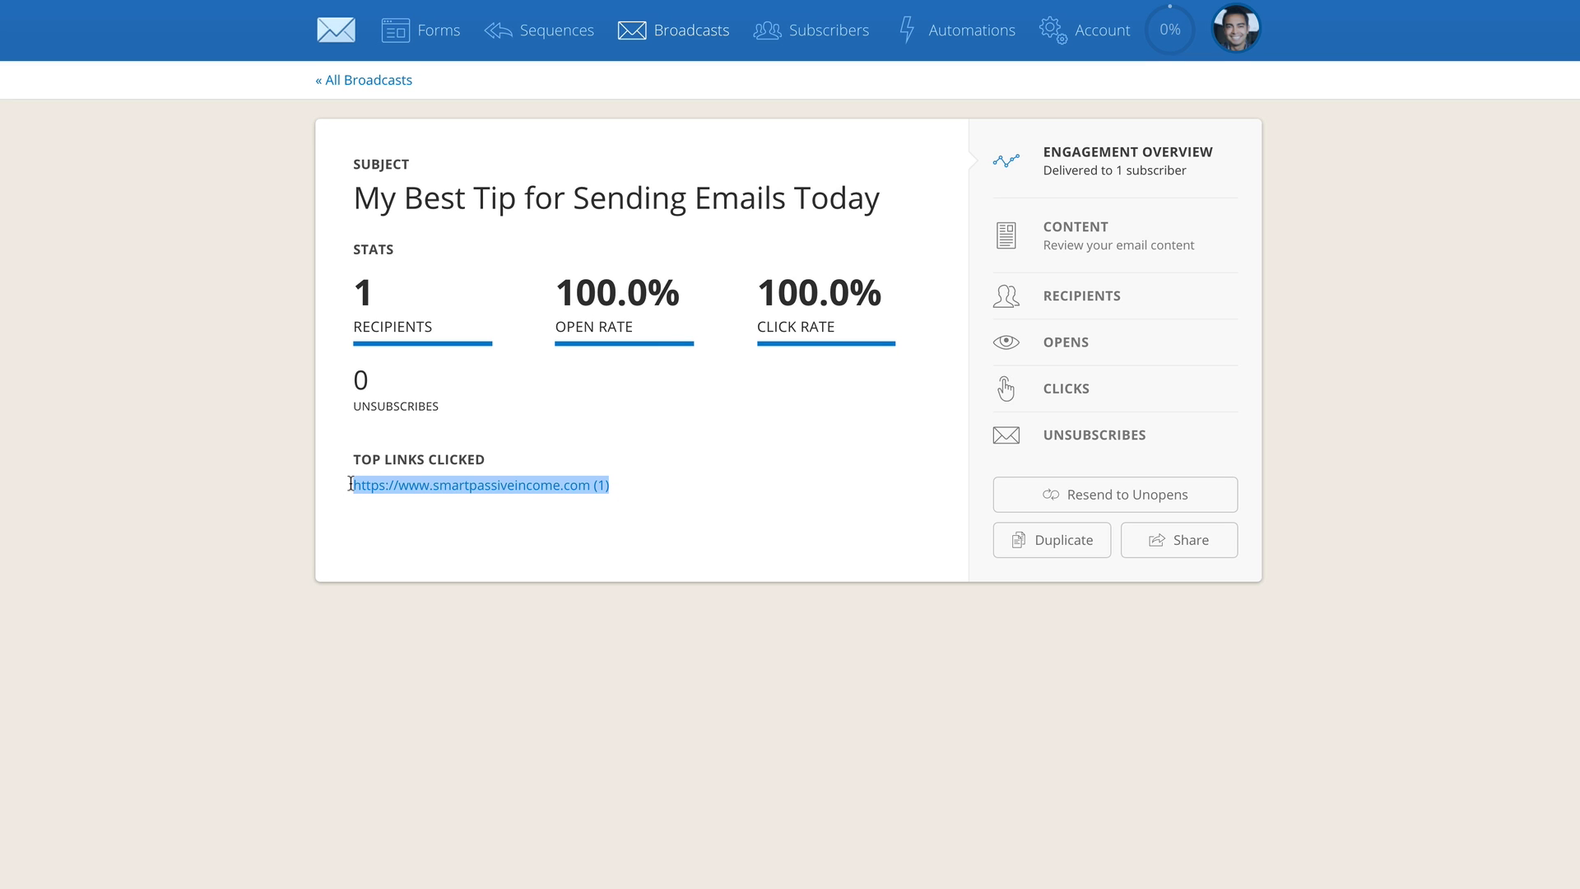
pyautogui.click(472, 529)
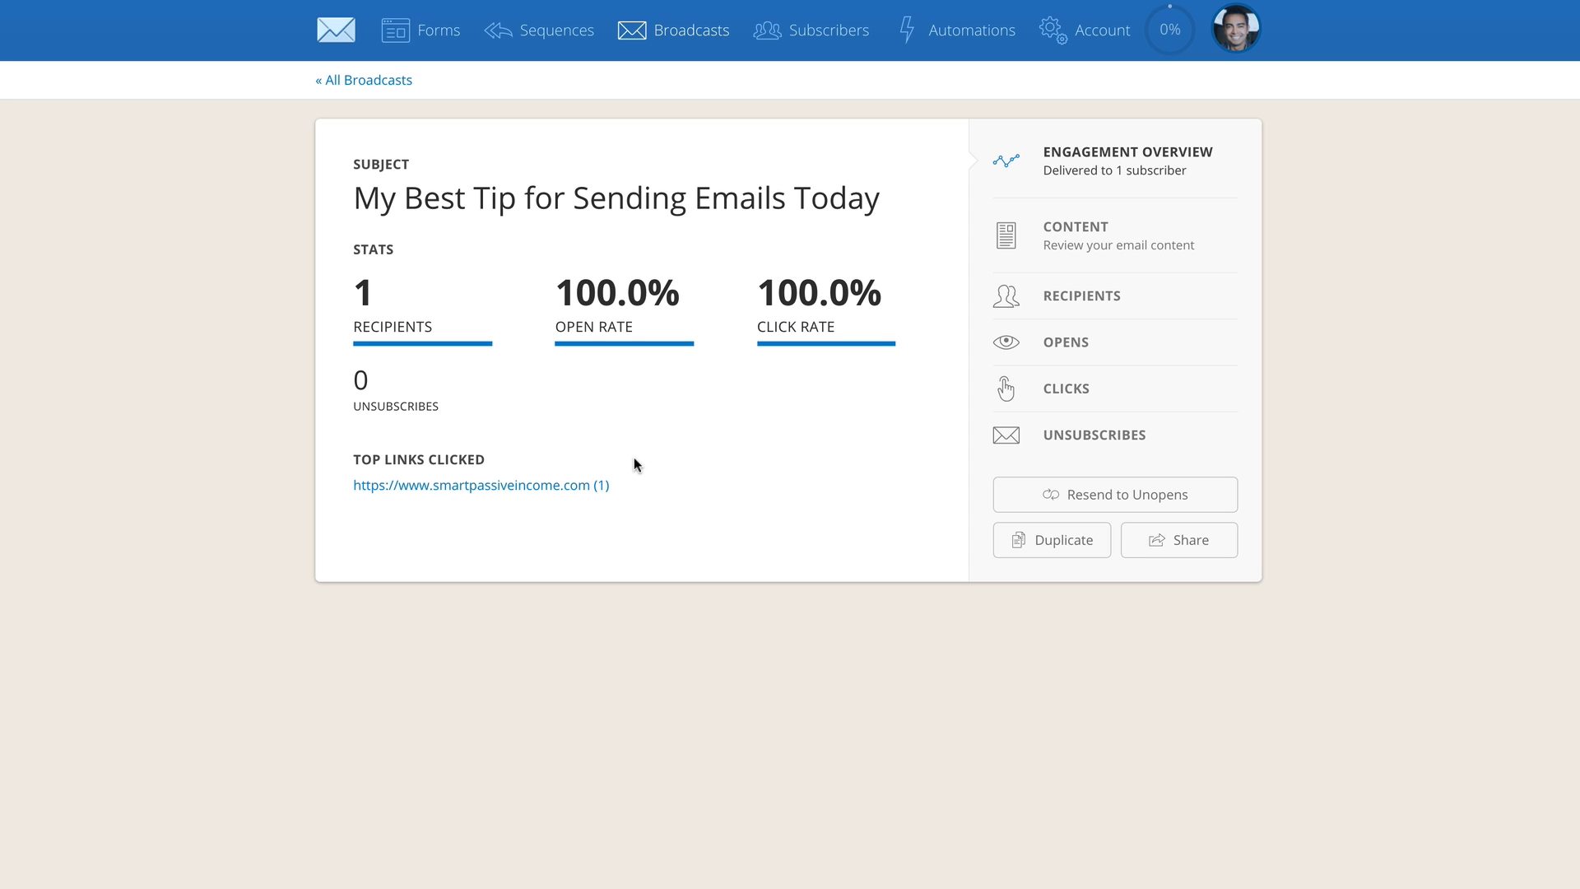
# Create a resend of the broadcast to recipients who have not opened it, with the subject "Just in case you missed it!"
pyautogui.click(1097, 498)
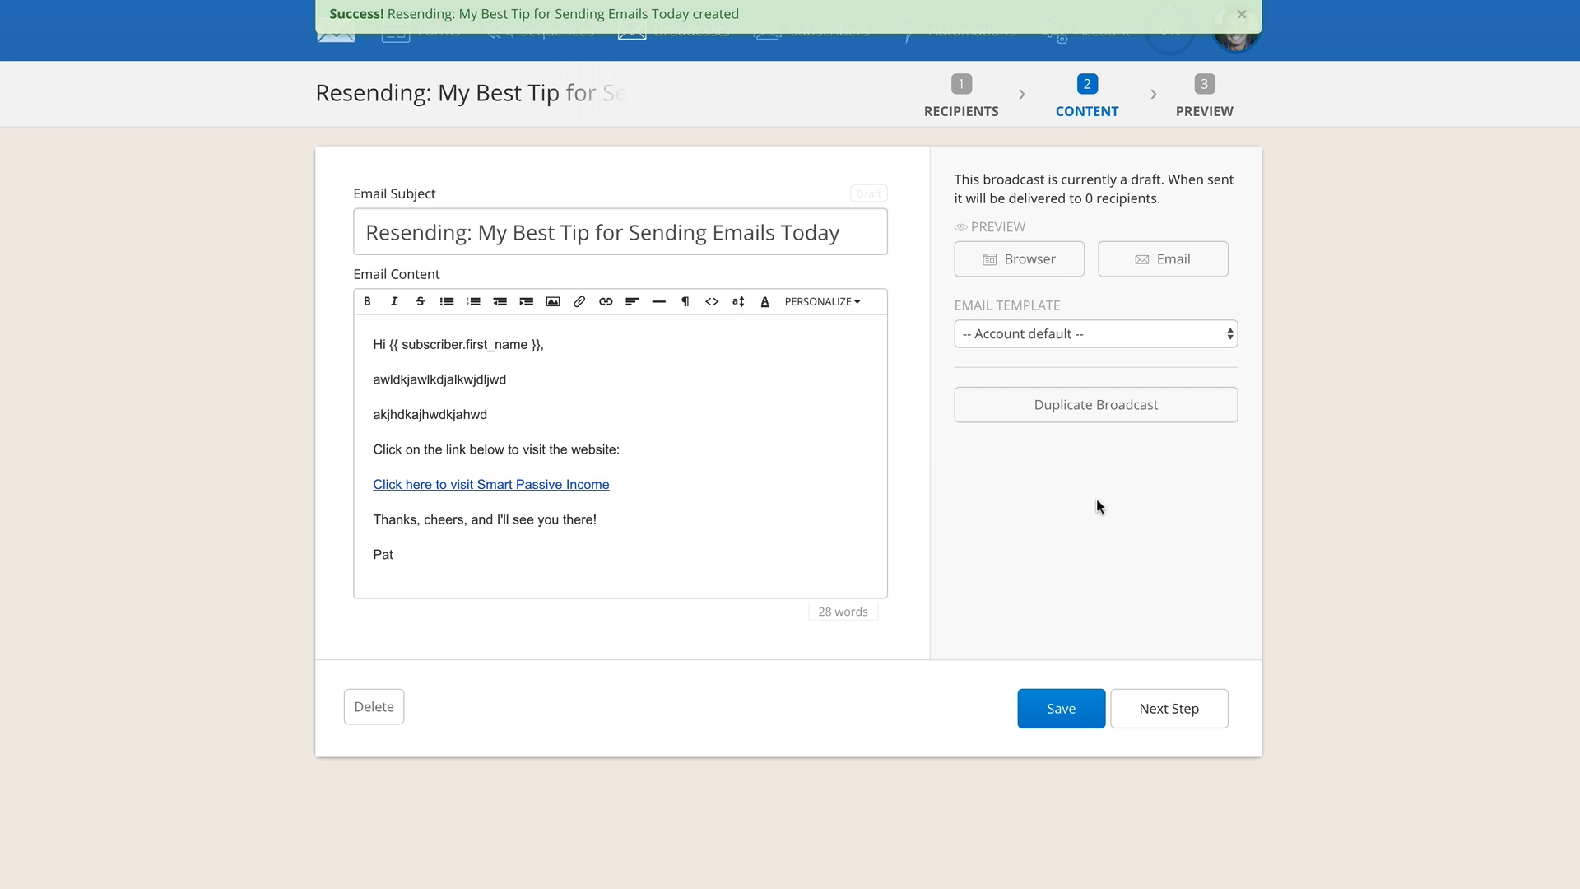
pyautogui.doubleClick(1087, 202)
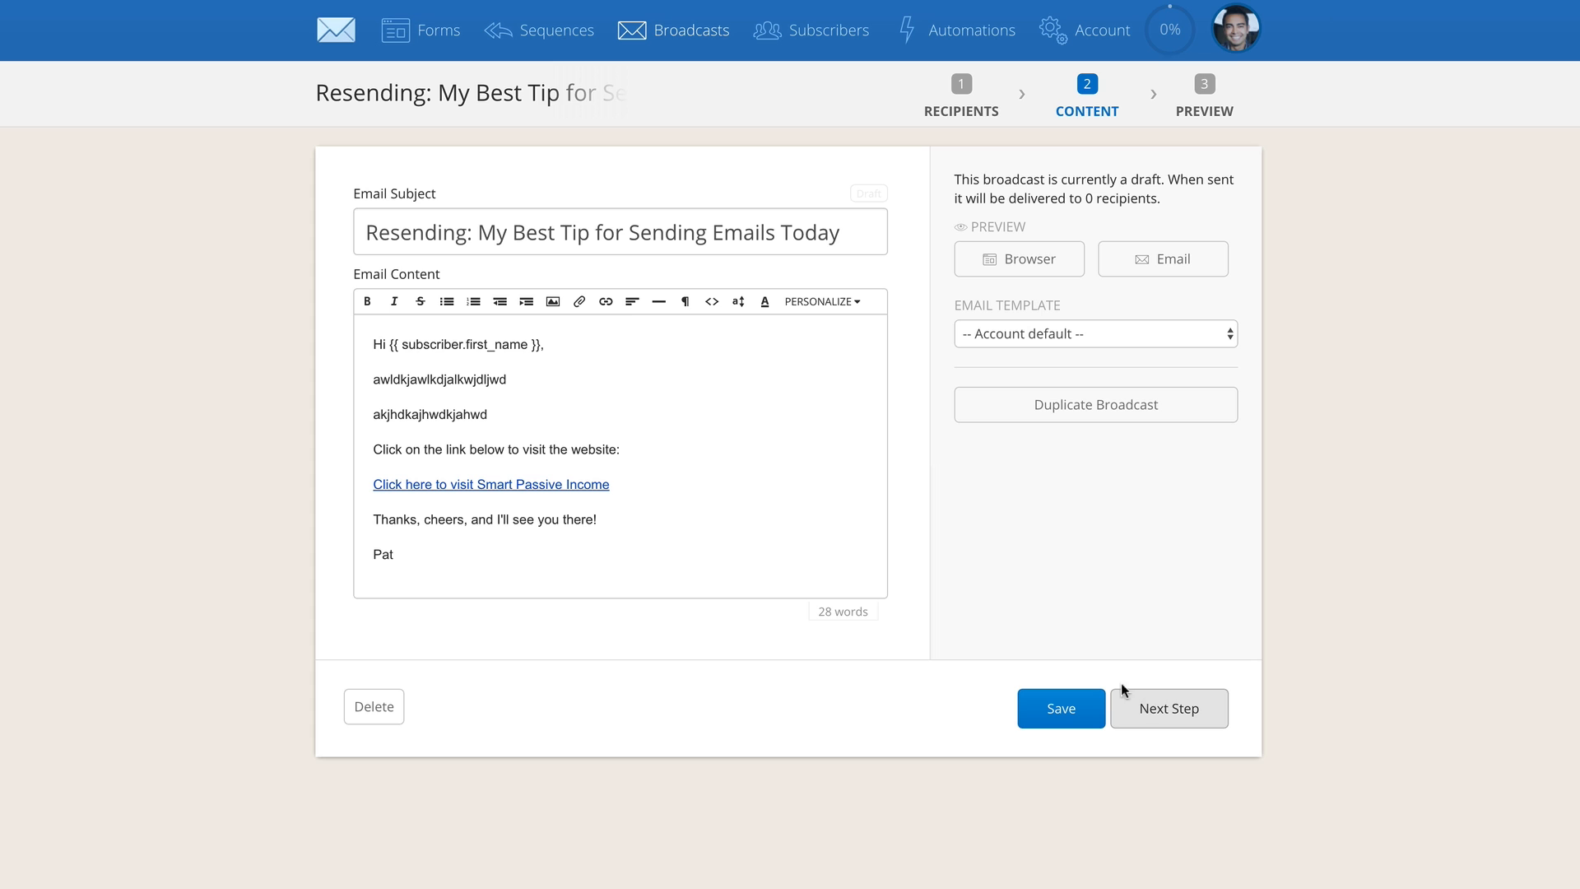
pyautogui.moveTo(480, 233); pyautogui.dragTo(311, 230)
pyautogui.click(495, 233)
pyautogui.hotkey('ctrl', 'a')
pyautogui.write('Just in ase you missed it!')
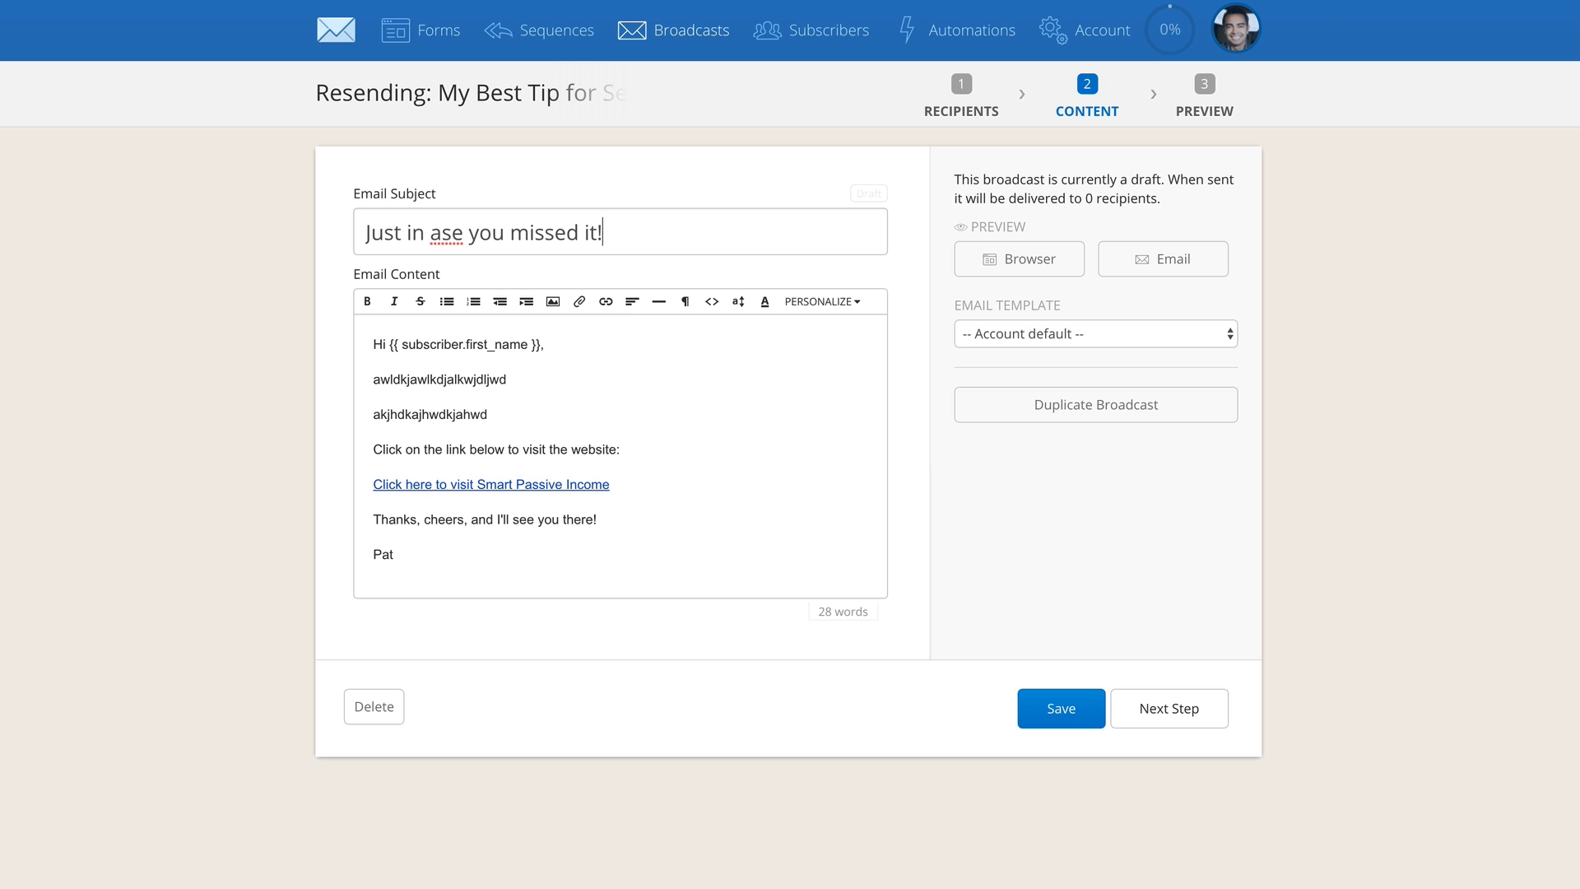
pyautogui.click(433, 234)
pyautogui.write('c')
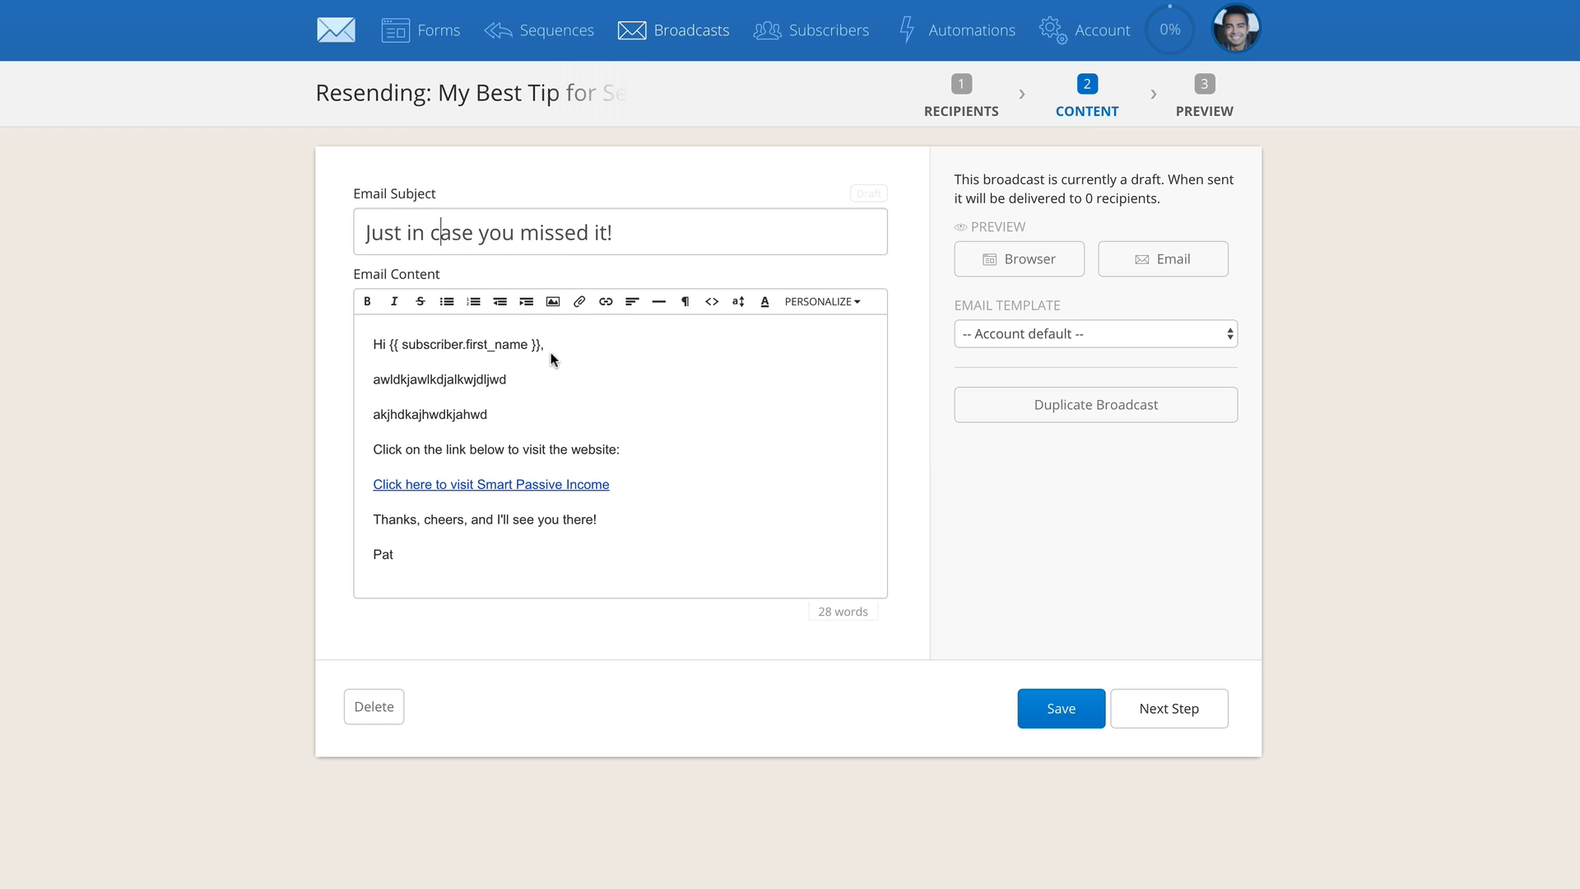
# Look over the resend's body text, continue to its final preview and check the recipients
pyautogui.moveTo(374, 380); pyautogui.dragTo(629, 458)
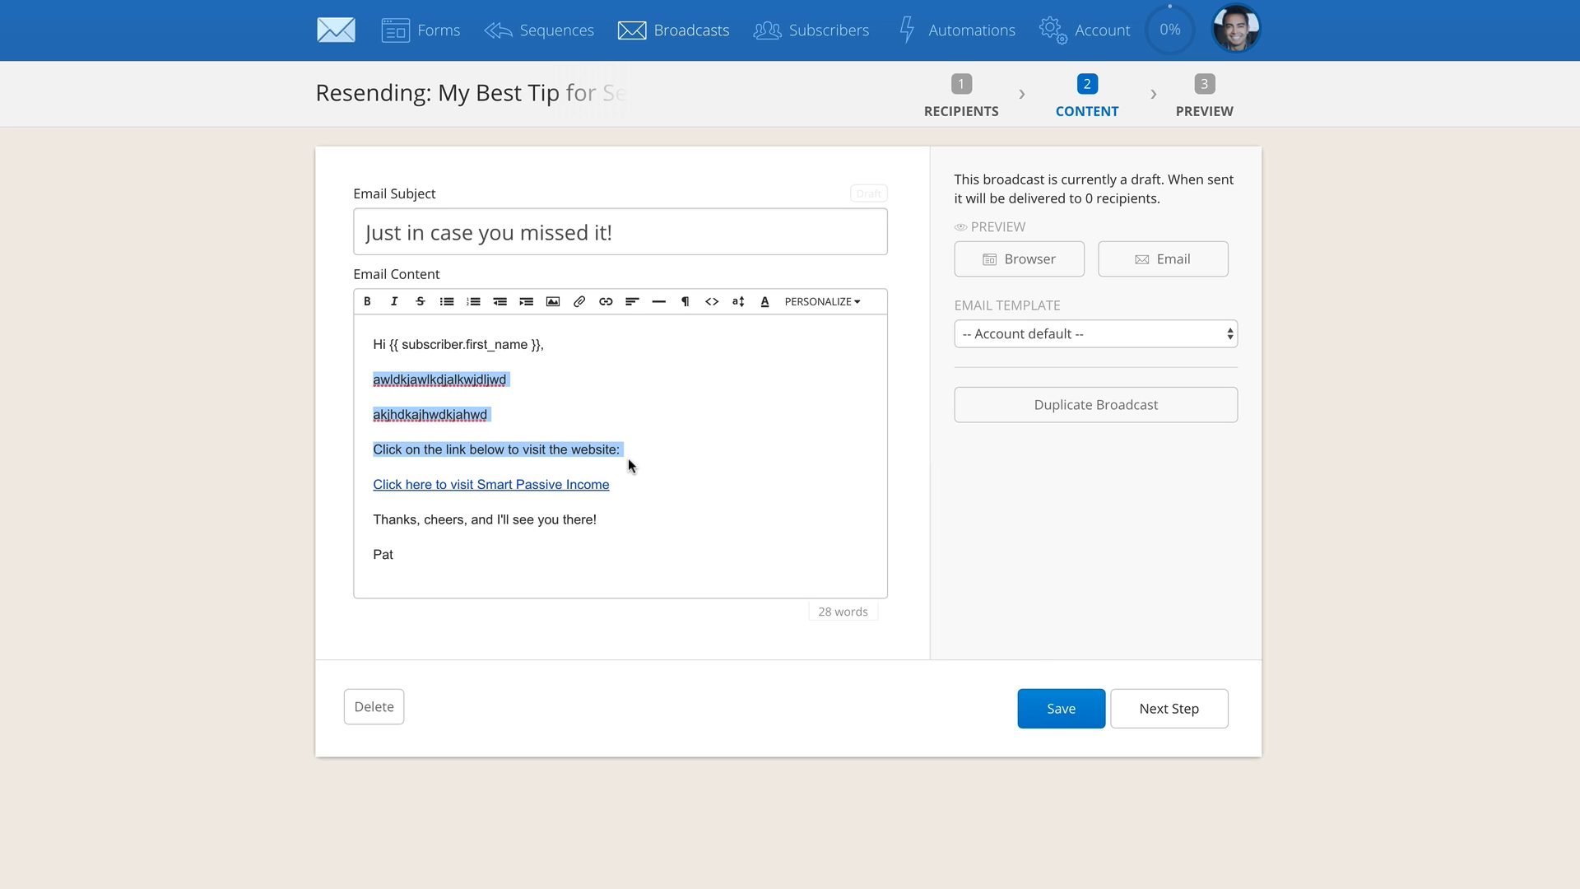
pyautogui.click(1173, 710)
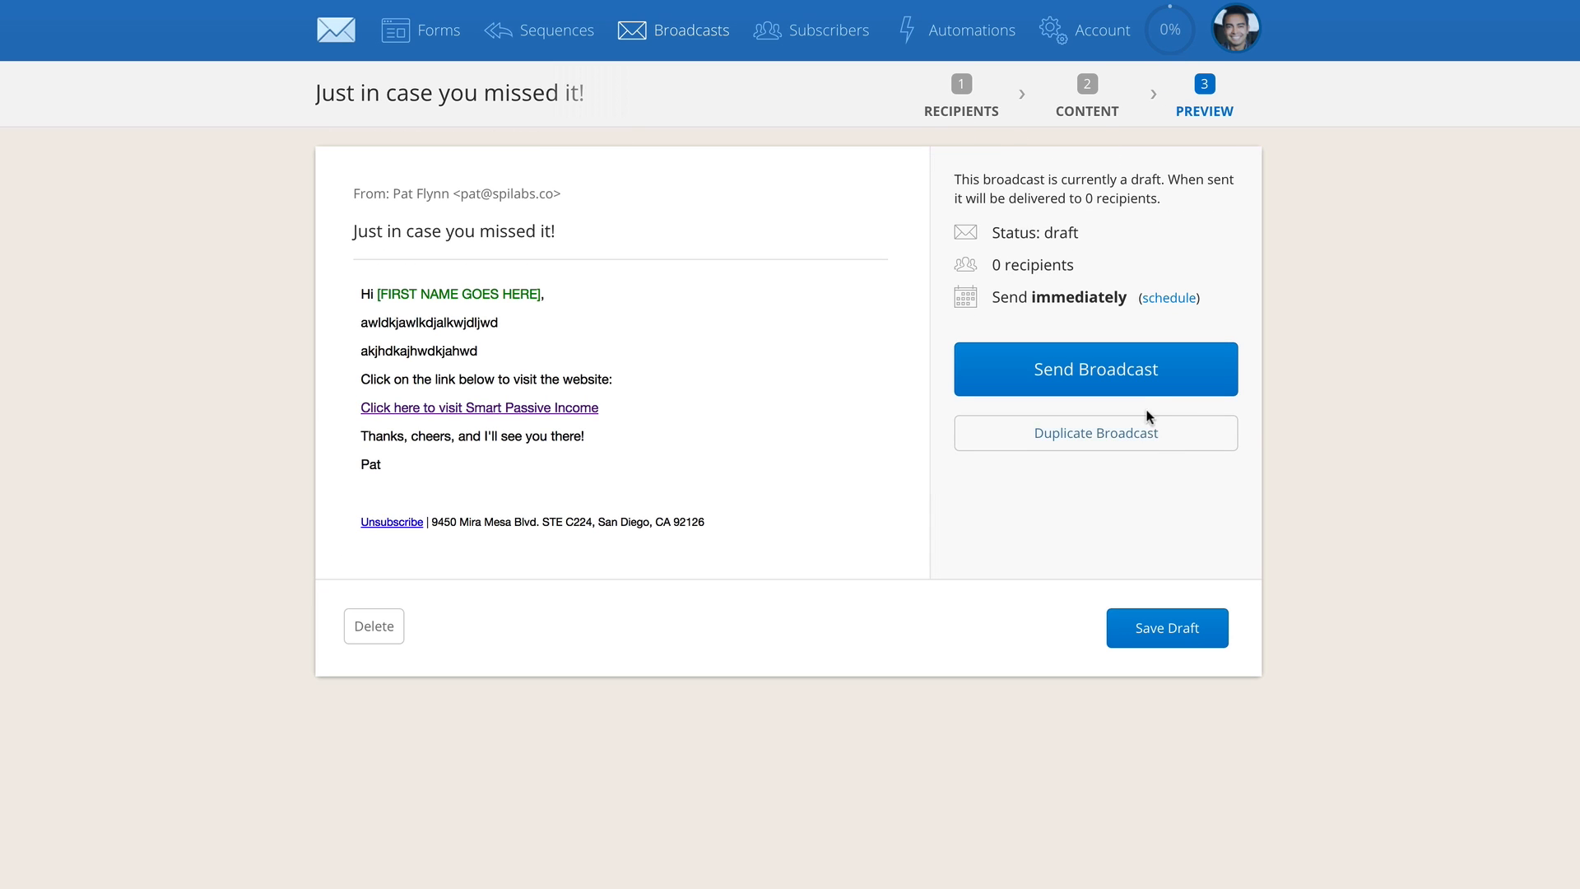
pyautogui.moveTo(1083, 268); pyautogui.dragTo(991, 268)
pyautogui.click(1050, 271)
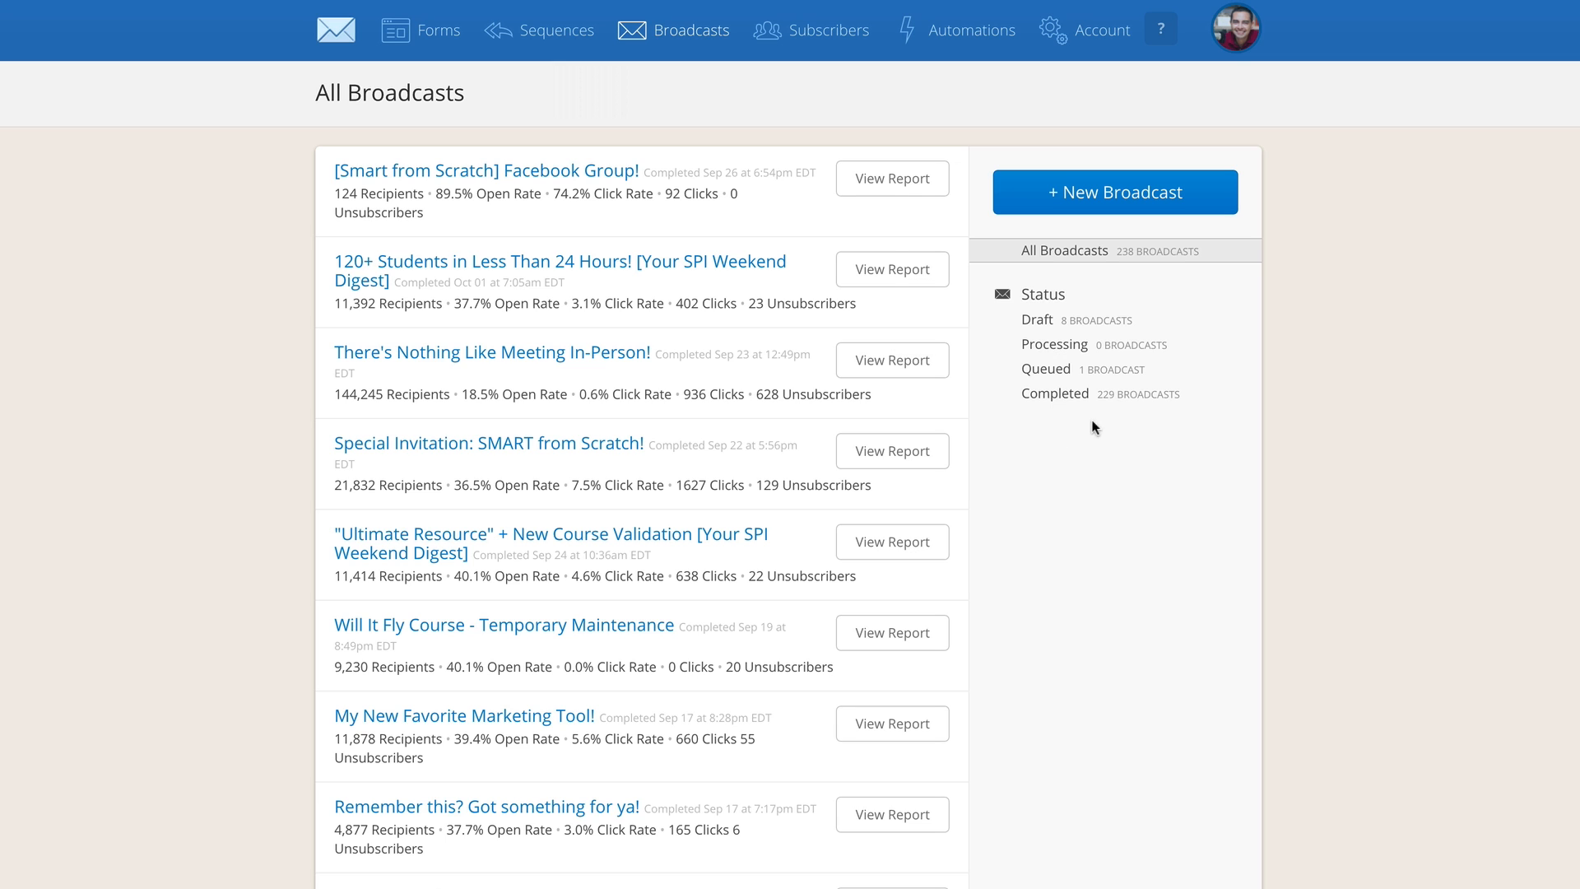
# Examine the recipients, open rate and click rate of the "[Smart from Scratch] Facebook Group!" broadcast in the broadcast list
pyautogui.moveTo(1024, 380)
pyautogui.mouseDown()
pyautogui.moveTo(1092, 418)
pyautogui.moveTo(1198, 393)
pyautogui.moveTo(1018, 383)
pyautogui.mouseUp()
pyautogui.press('Escape')
pyautogui.moveTo(275, 156)
pyautogui.mouseDown()
pyautogui.moveTo(277, 198)
pyautogui.moveTo(335, 191)
pyautogui.mouseUp()
pyautogui.click(319, 265)
pyautogui.moveTo(333, 181)
pyautogui.mouseDown()
pyautogui.moveTo(387, 219)
pyautogui.moveTo(428, 177)
pyautogui.moveTo(342, 205)
pyautogui.mouseUp()
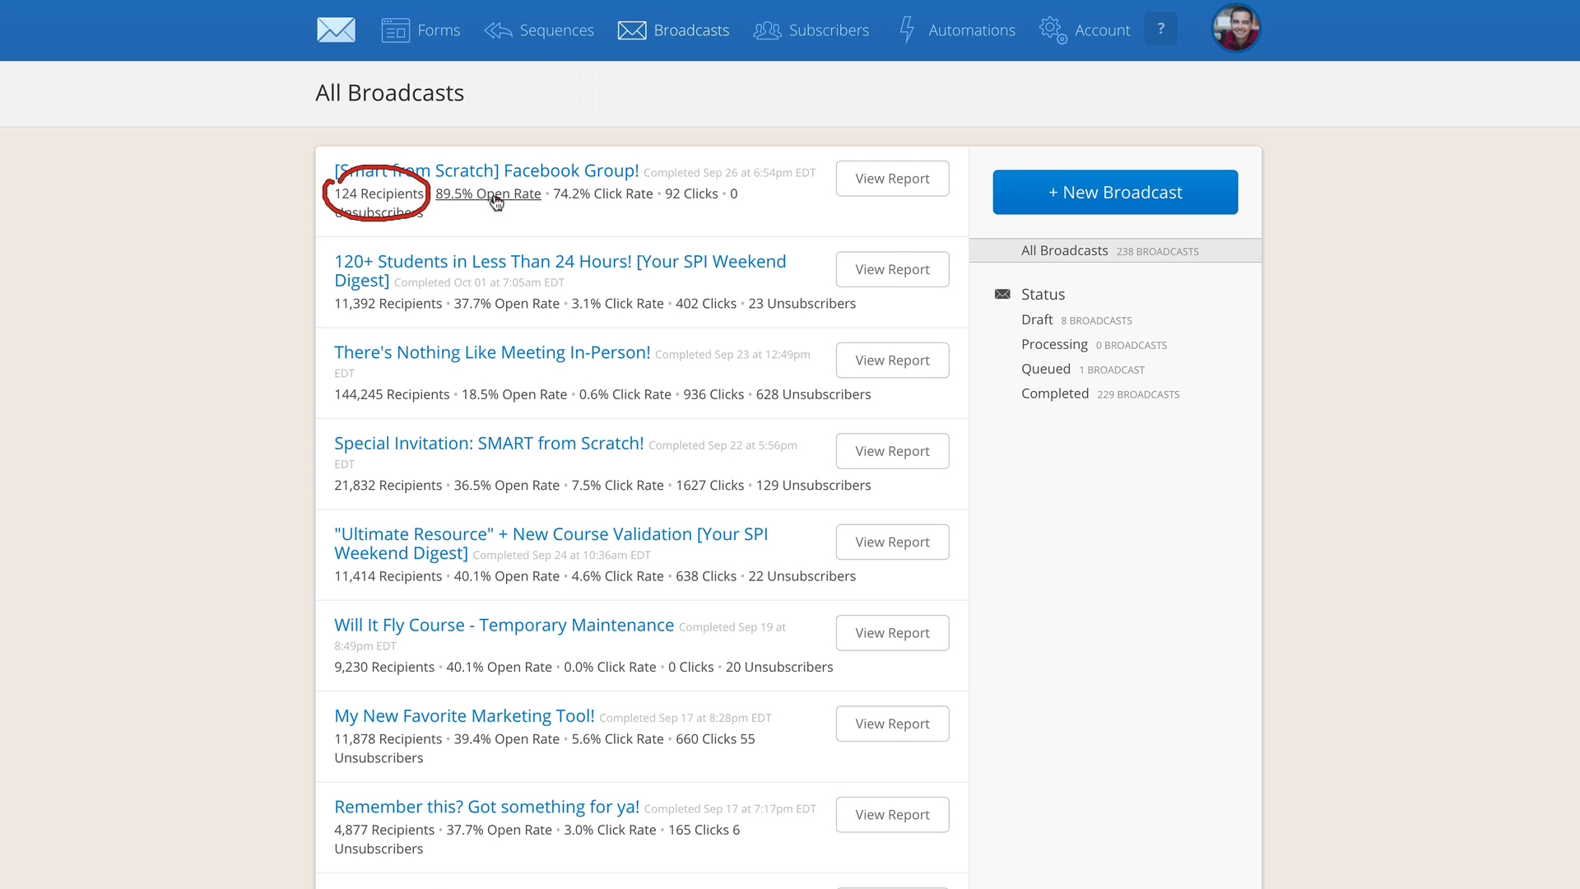
pyautogui.moveTo(445, 174)
pyautogui.mouseDown()
pyautogui.moveTo(469, 223)
pyautogui.moveTo(547, 210)
pyautogui.moveTo(489, 169)
pyautogui.moveTo(478, 191)
pyautogui.moveTo(544, 194)
pyautogui.moveTo(551, 217)
pyautogui.moveTo(663, 229)
pyautogui.moveTo(650, 169)
pyautogui.moveTo(519, 222)
pyautogui.mouseUp()
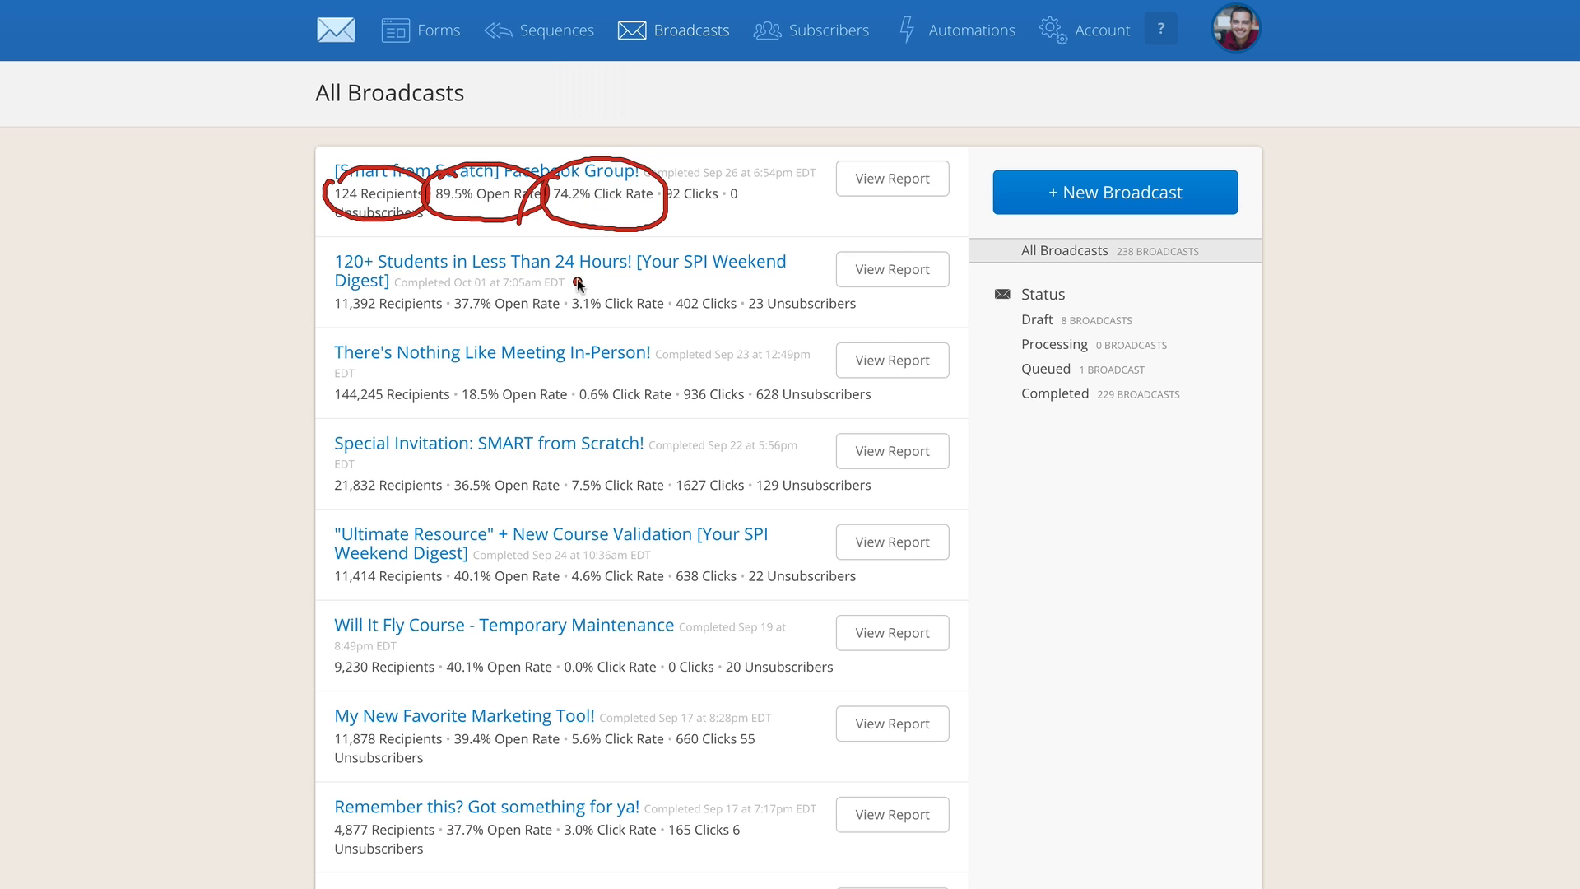
pyautogui.press('Escape')
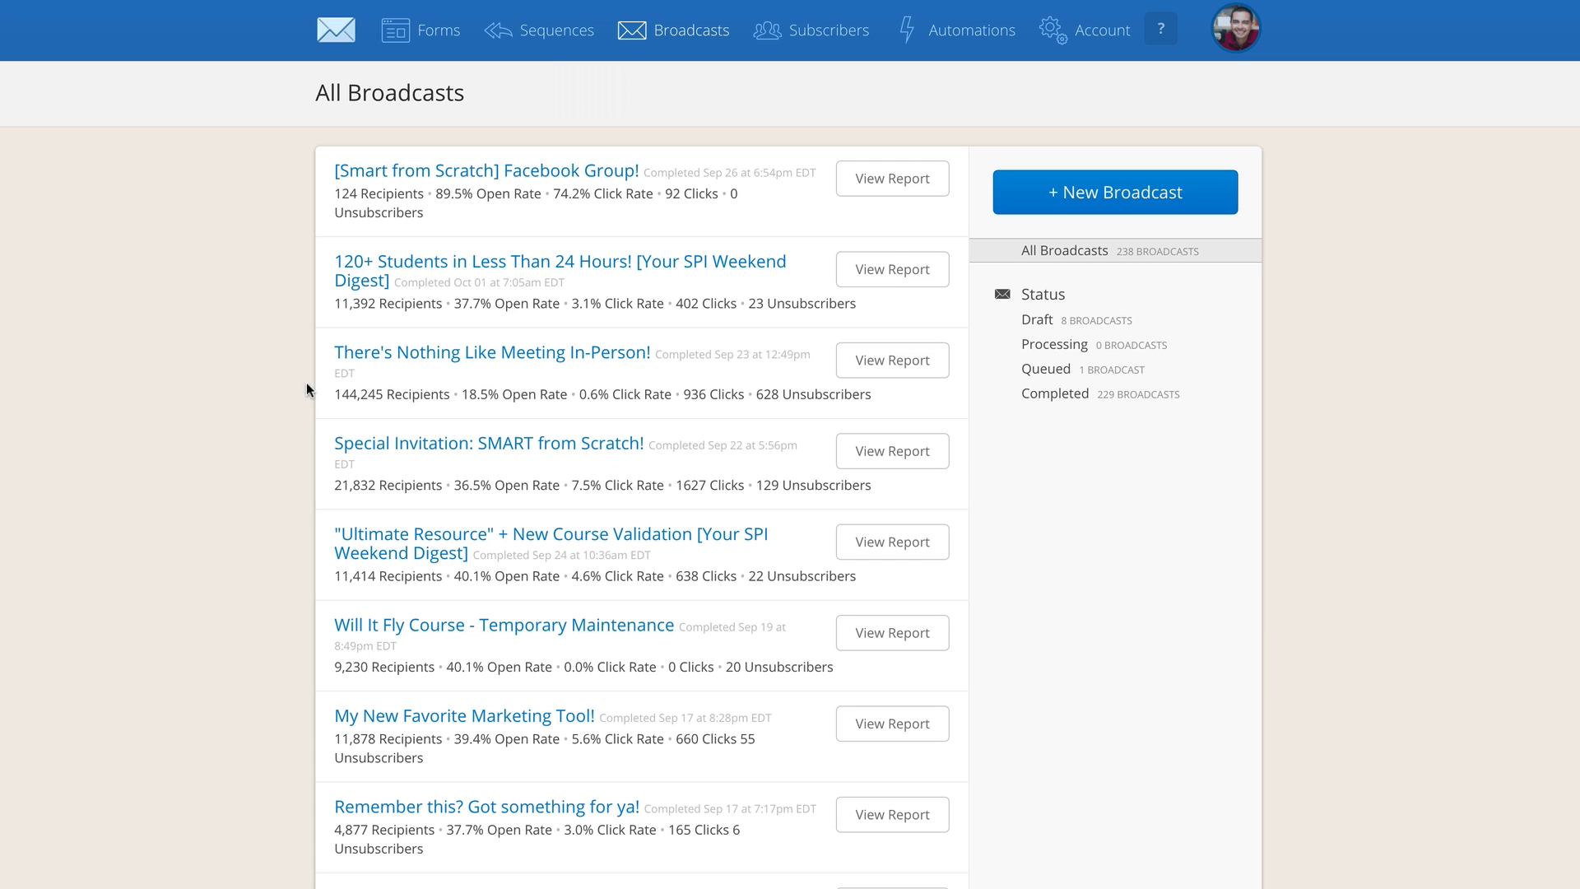
# Open the report of the "Special Invitation: SMART from Scratch!" broadcast and examine its top clicked links and click rate
pyautogui.moveTo(318, 427)
pyautogui.mouseDown()
pyautogui.moveTo(390, 518)
pyautogui.moveTo(780, 525)
pyautogui.moveTo(776, 411)
pyautogui.moveTo(304, 446)
pyautogui.mouseUp()
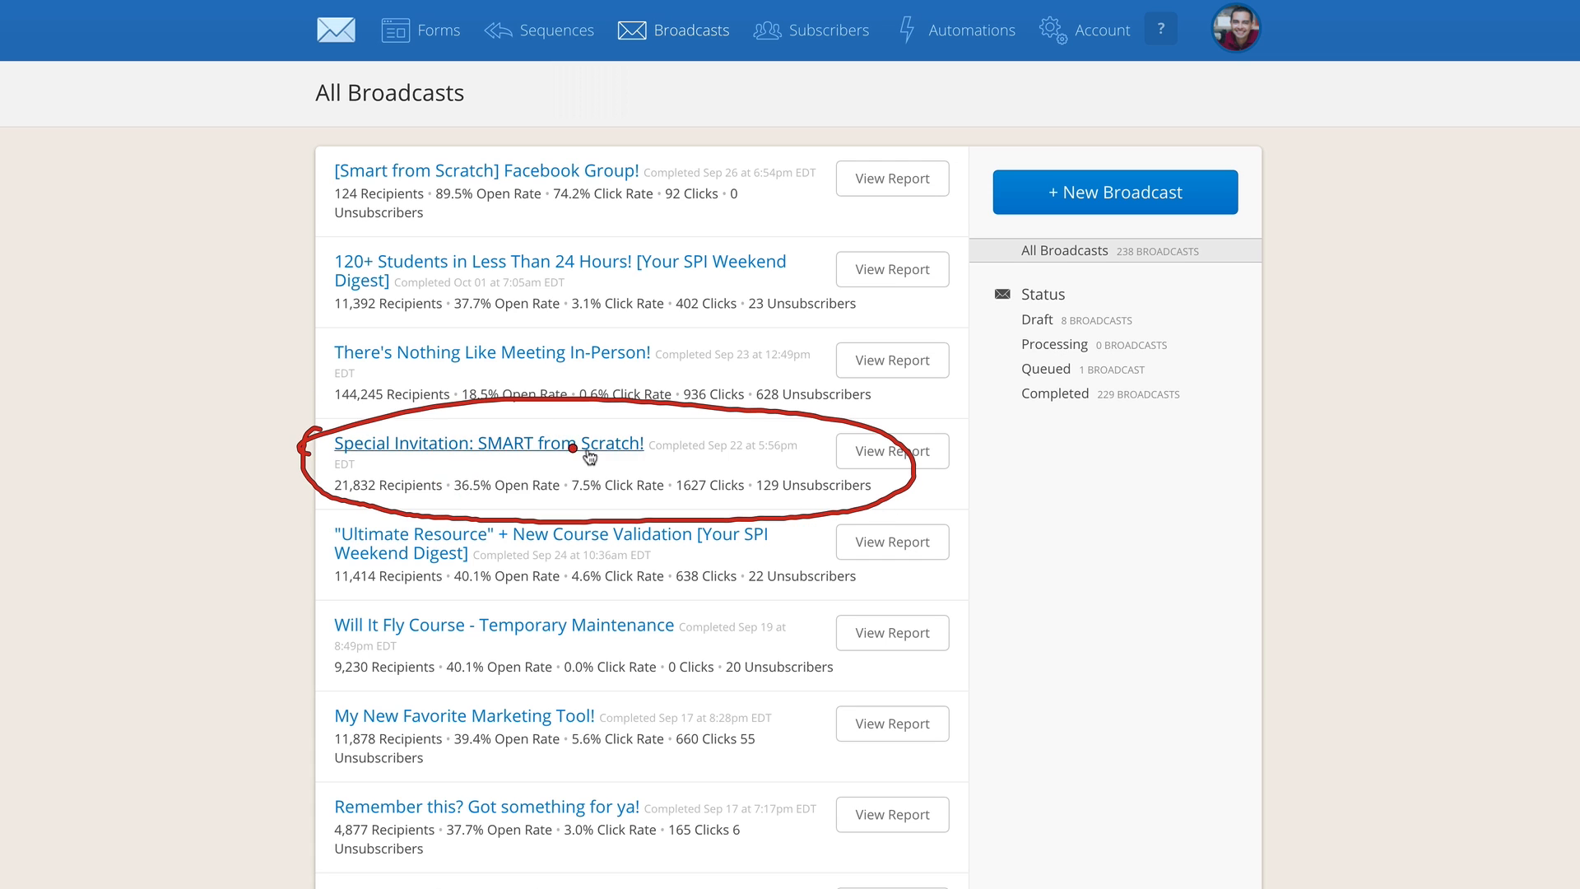
pyautogui.press('Escape')
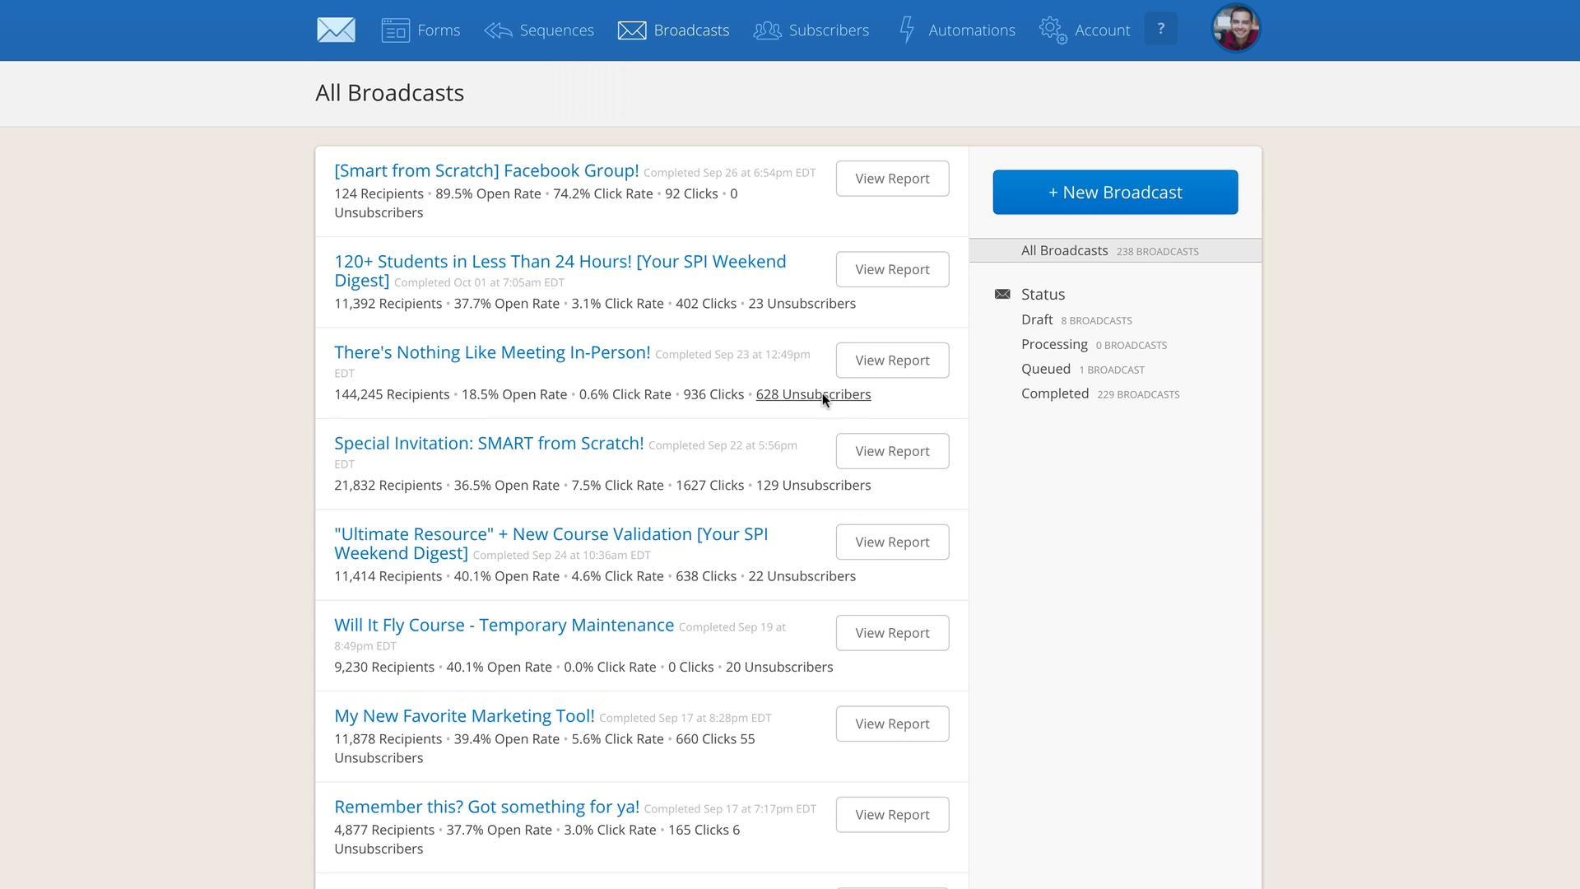
pyautogui.click(901, 454)
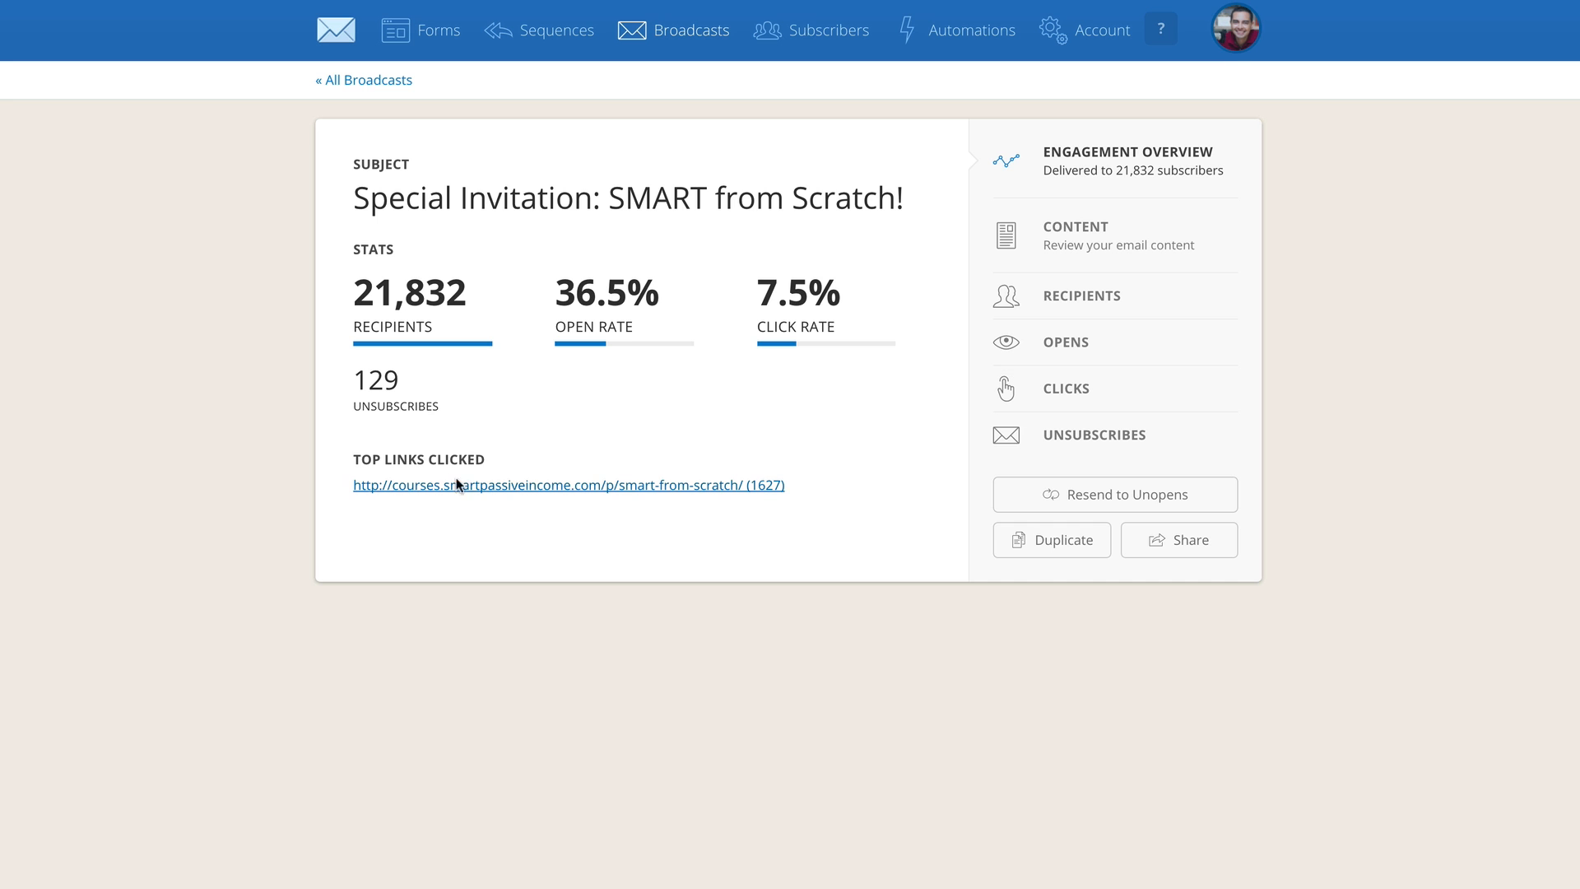
pyautogui.moveTo(349, 444)
pyautogui.mouseDown()
pyautogui.moveTo(340, 507)
pyautogui.moveTo(511, 530)
pyautogui.moveTo(726, 529)
pyautogui.moveTo(864, 478)
pyautogui.moveTo(721, 434)
pyautogui.moveTo(383, 430)
pyautogui.moveTo(344, 446)
pyautogui.mouseUp()
pyautogui.moveTo(746, 465)
pyautogui.mouseDown()
pyautogui.moveTo(744, 490)
pyautogui.moveTo(746, 466)
pyautogui.mouseUp()
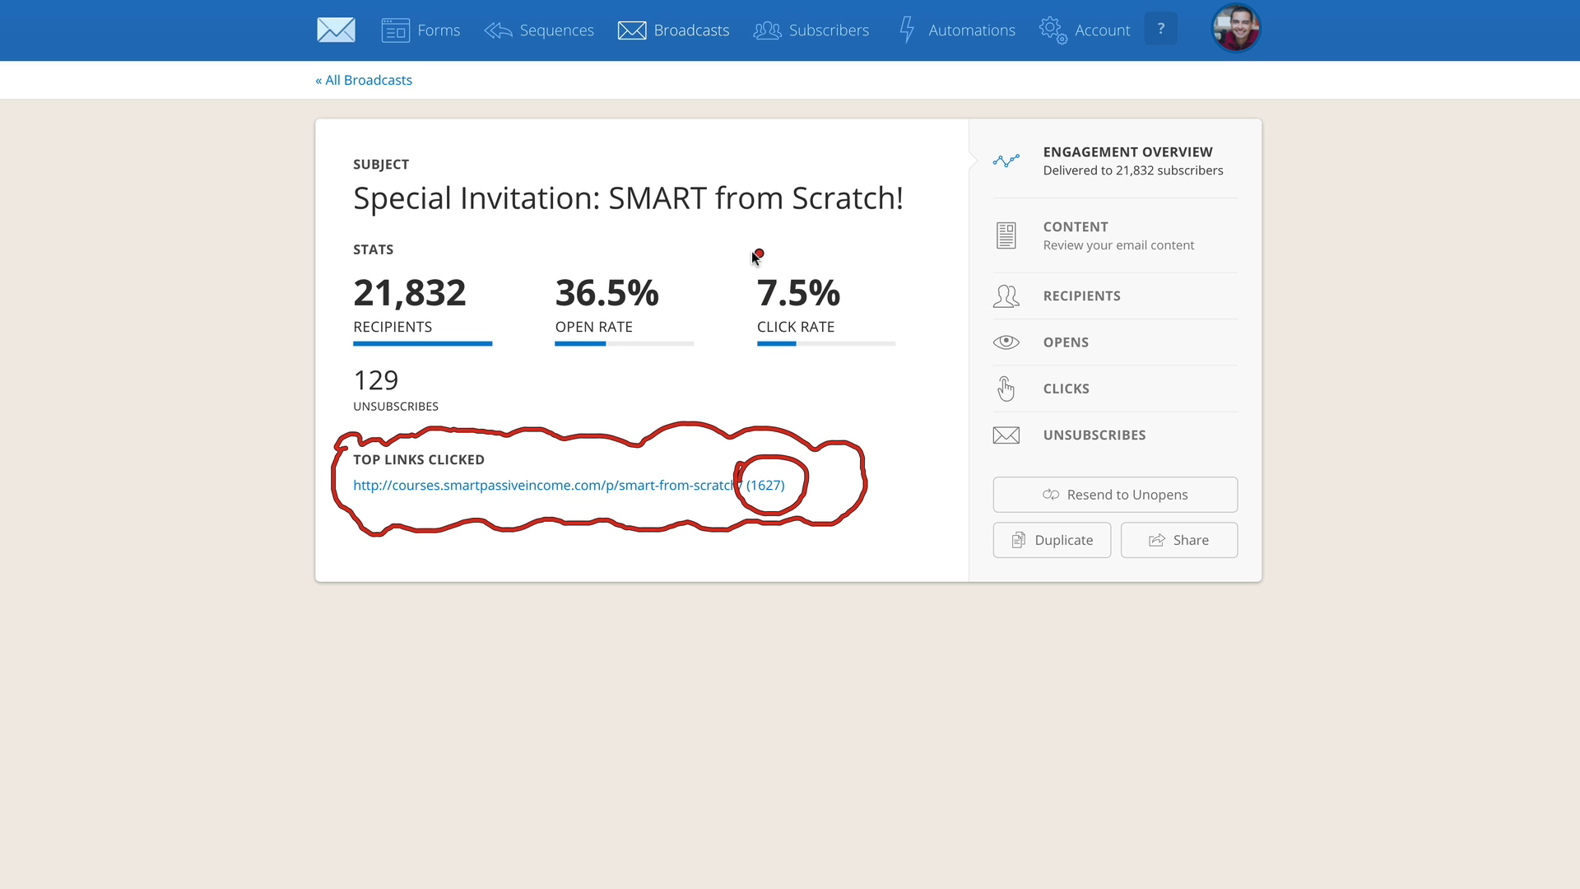
pyautogui.moveTo(753, 251); pyautogui.dragTo(698, 341)
pyautogui.press('Escape')
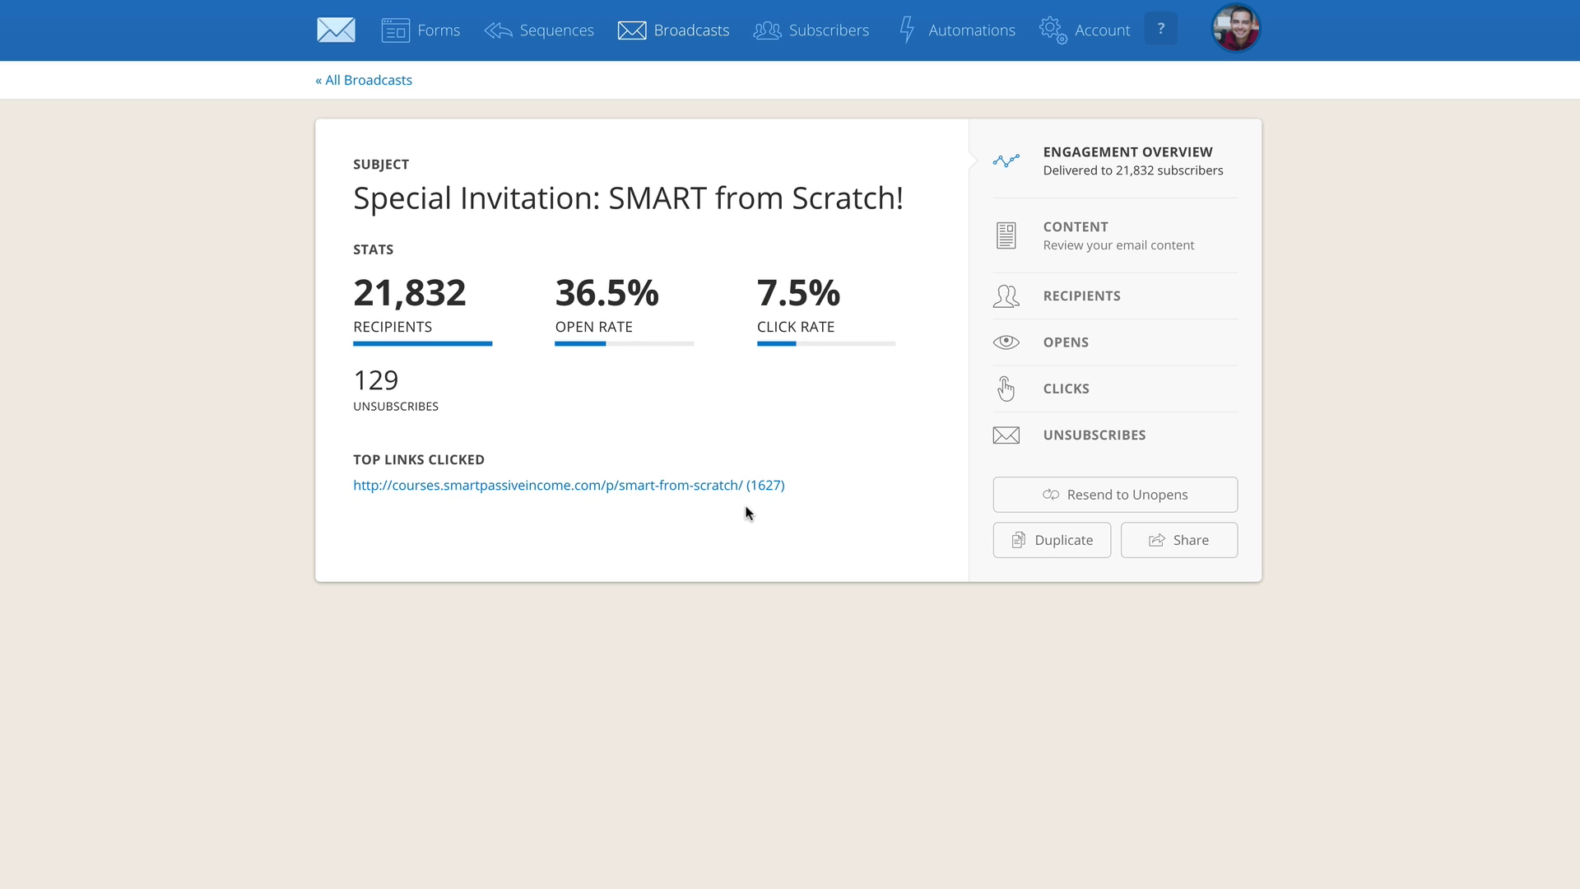
# Examine the open rate, recipients and unsubscribes in the "Special Invitation: SMART from Scratch!" report
pyautogui.moveTo(570, 268)
pyautogui.mouseDown()
pyautogui.moveTo(609, 395)
pyautogui.moveTo(507, 327)
pyautogui.mouseUp()
pyautogui.press('Escape')
pyautogui.moveTo(340, 290)
pyautogui.mouseDown()
pyautogui.moveTo(473, 366)
pyautogui.moveTo(356, 275)
pyautogui.mouseUp()
pyautogui.press('Escape')
pyautogui.moveTo(334, 387)
pyautogui.mouseDown()
pyautogui.moveTo(411, 444)
pyautogui.moveTo(463, 393)
pyautogui.moveTo(375, 346)
pyautogui.mouseUp()
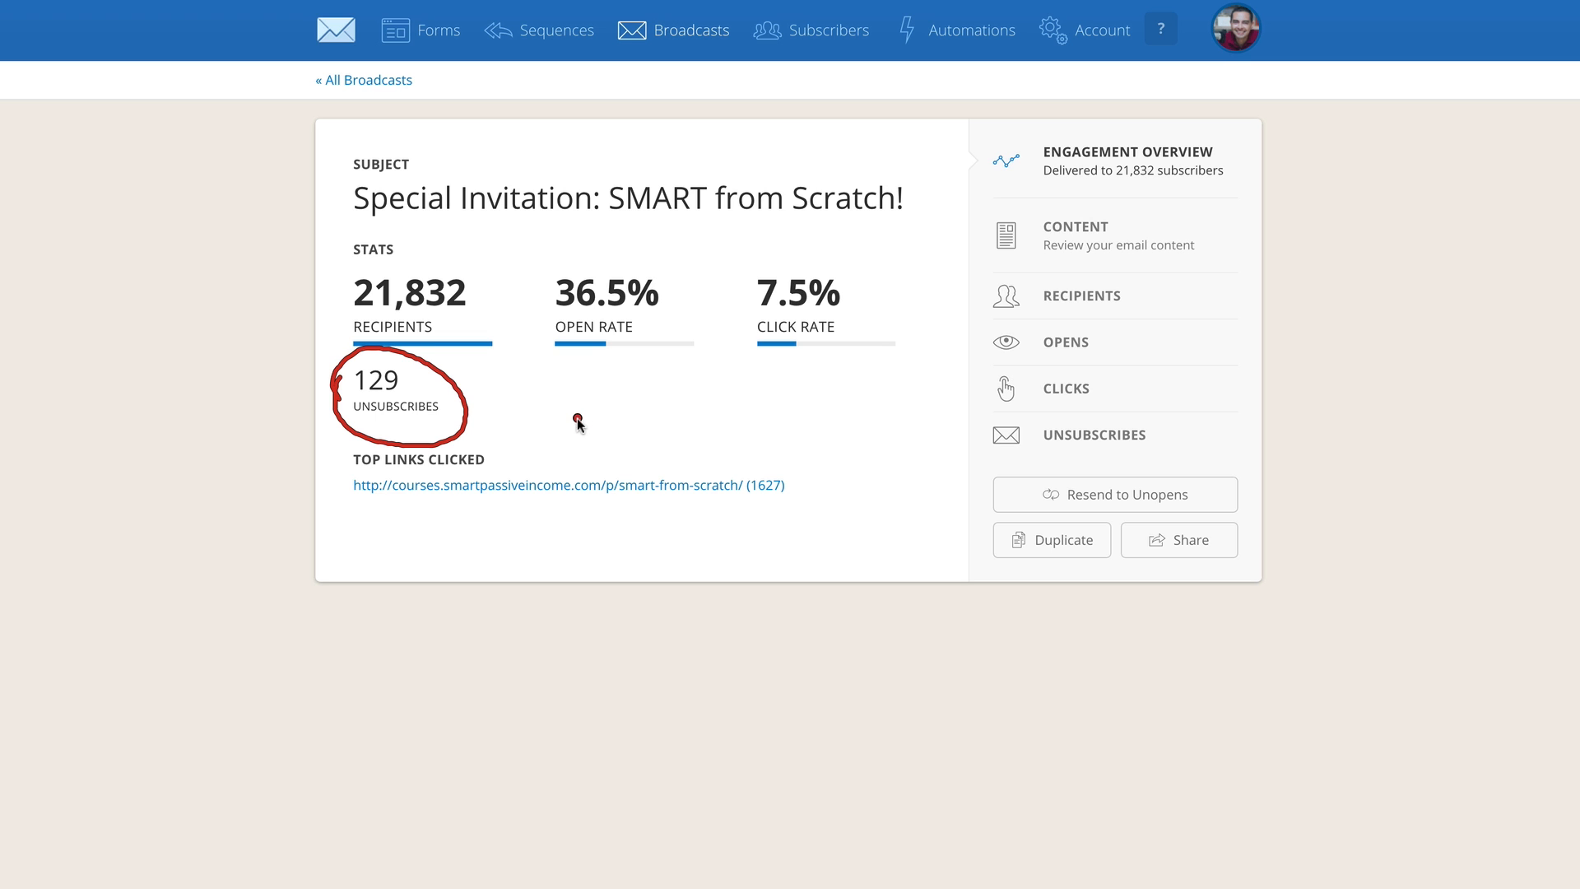
pyautogui.press('Escape')
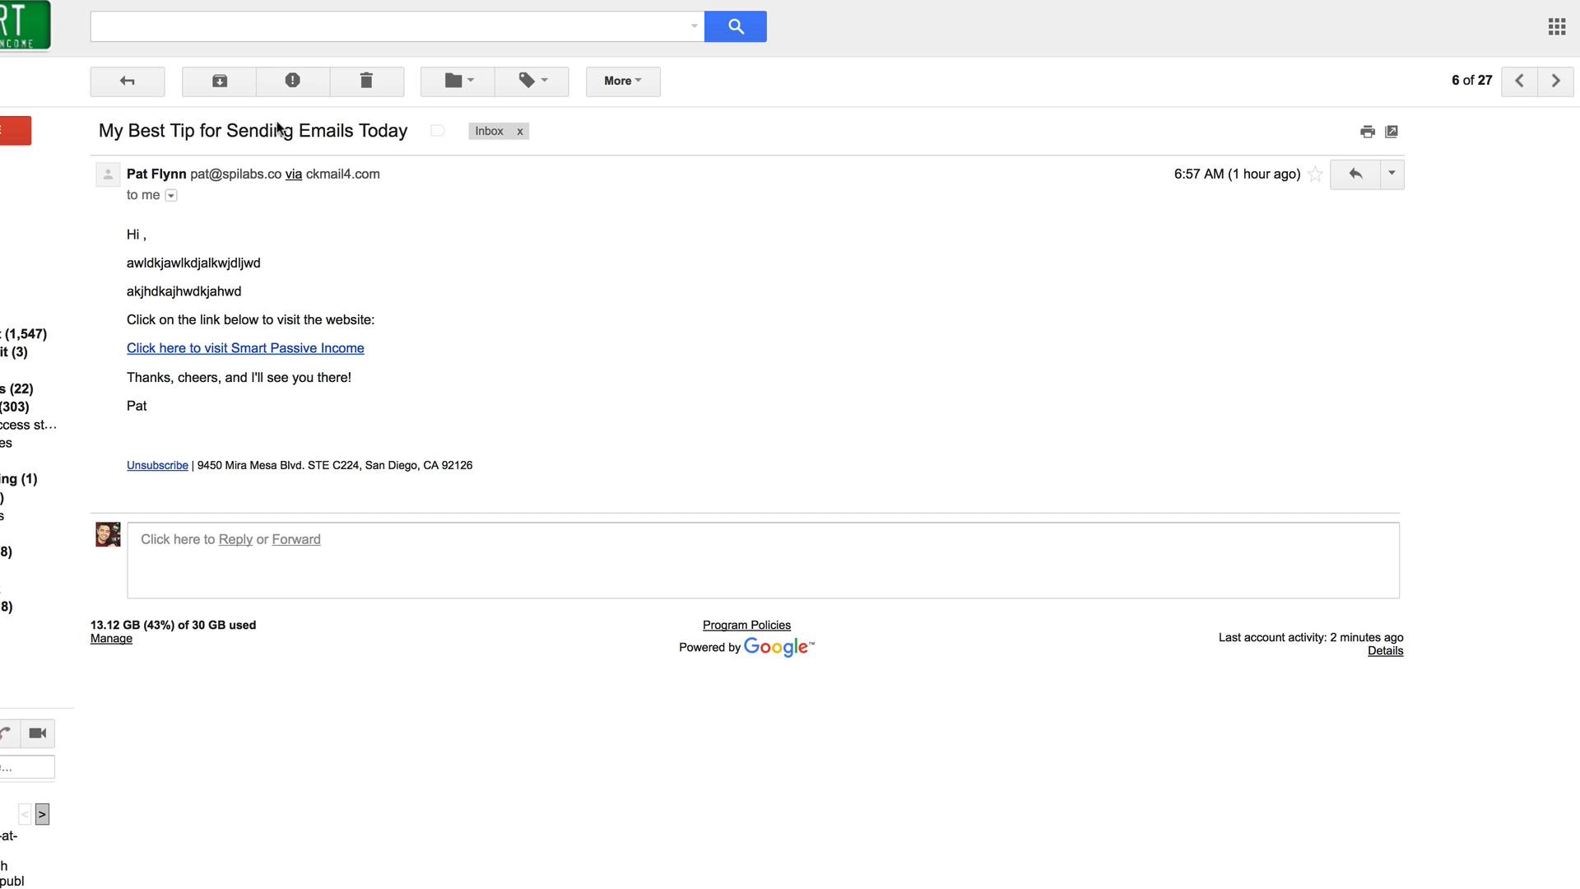
# Check the unsubscribe footer of the received email in Gmail and return to the unsubscribes in the ConvertKit report
pyautogui.moveTo(124, 436)
pyautogui.mouseDown()
pyautogui.moveTo(128, 494)
pyautogui.moveTo(280, 495)
pyautogui.moveTo(506, 461)
pyautogui.moveTo(225, 425)
pyautogui.mouseUp()
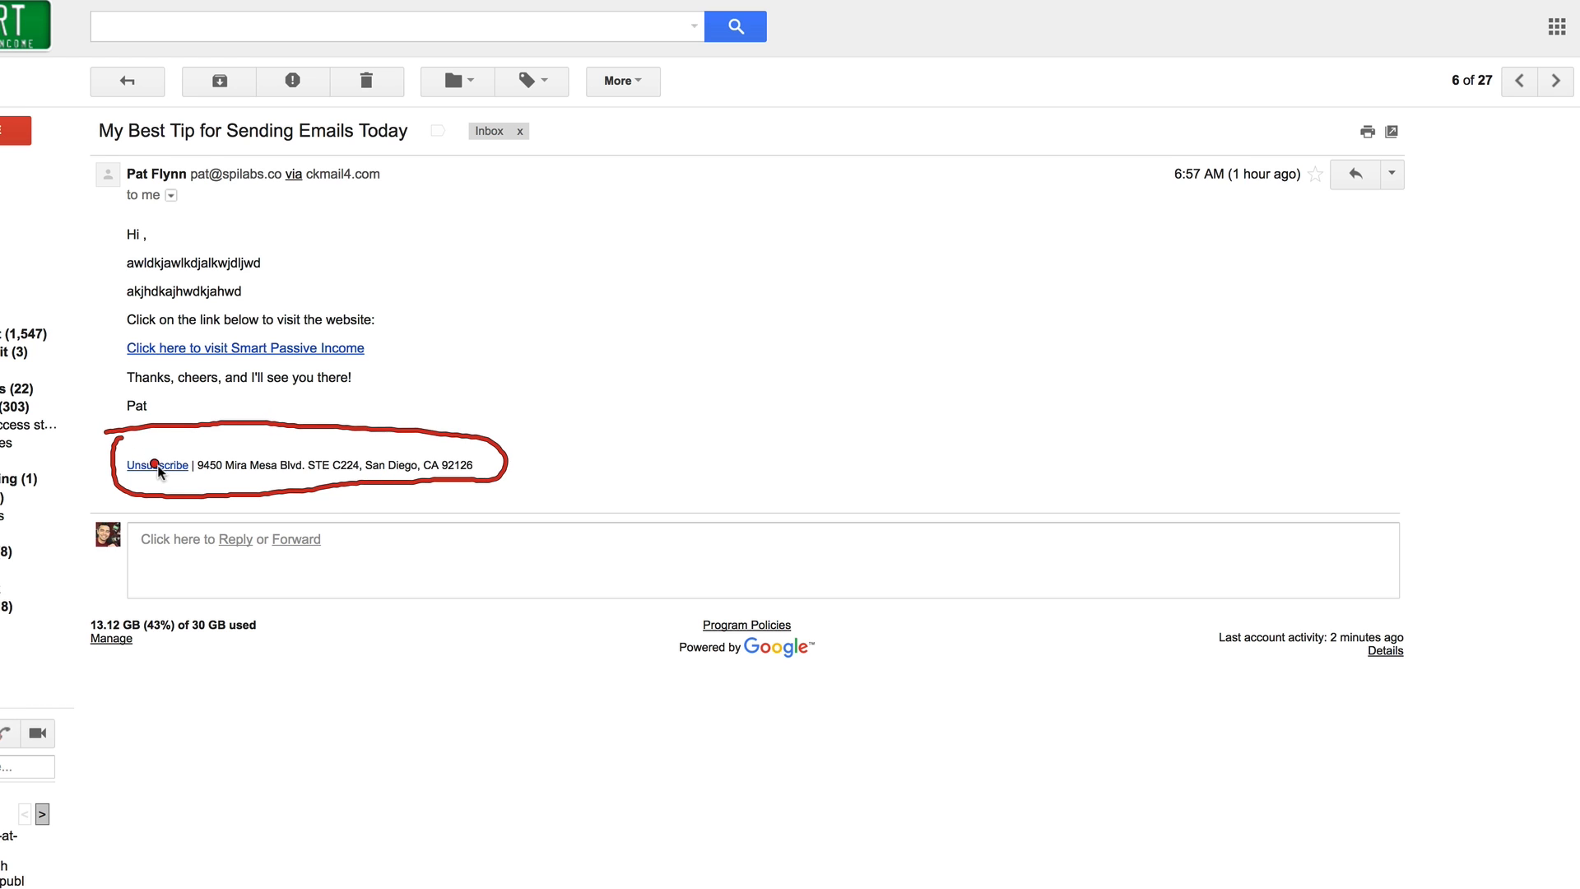
pyautogui.press('Escape')
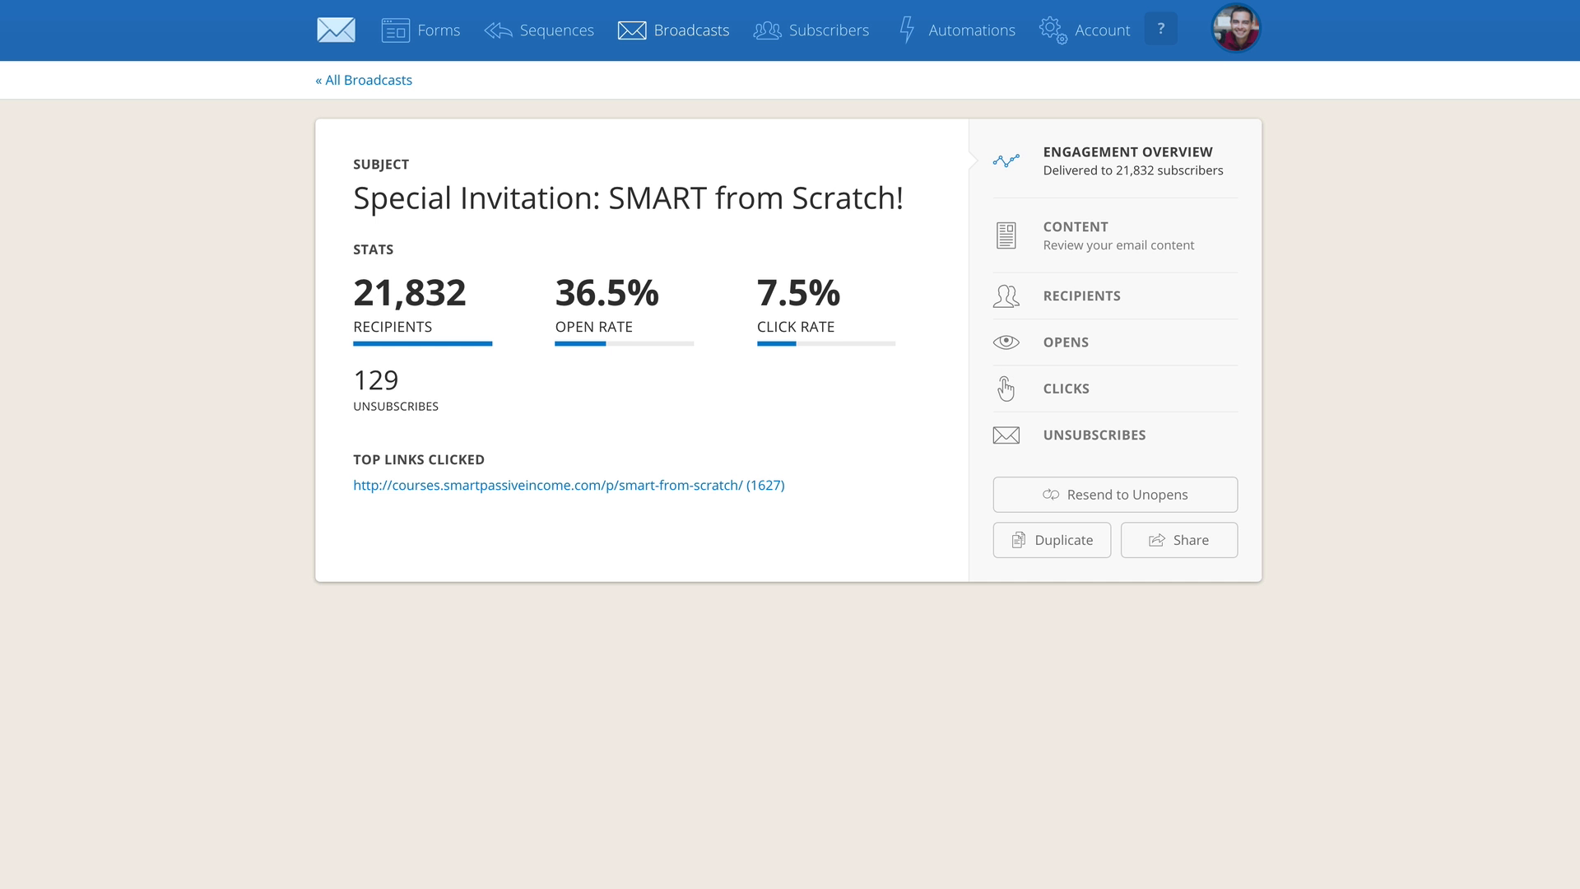
pyautogui.moveTo(426, 380); pyautogui.dragTo(423, 385)
pyautogui.moveTo(341, 359)
pyautogui.mouseDown()
pyautogui.moveTo(463, 402)
pyautogui.moveTo(315, 409)
pyautogui.mouseUp()
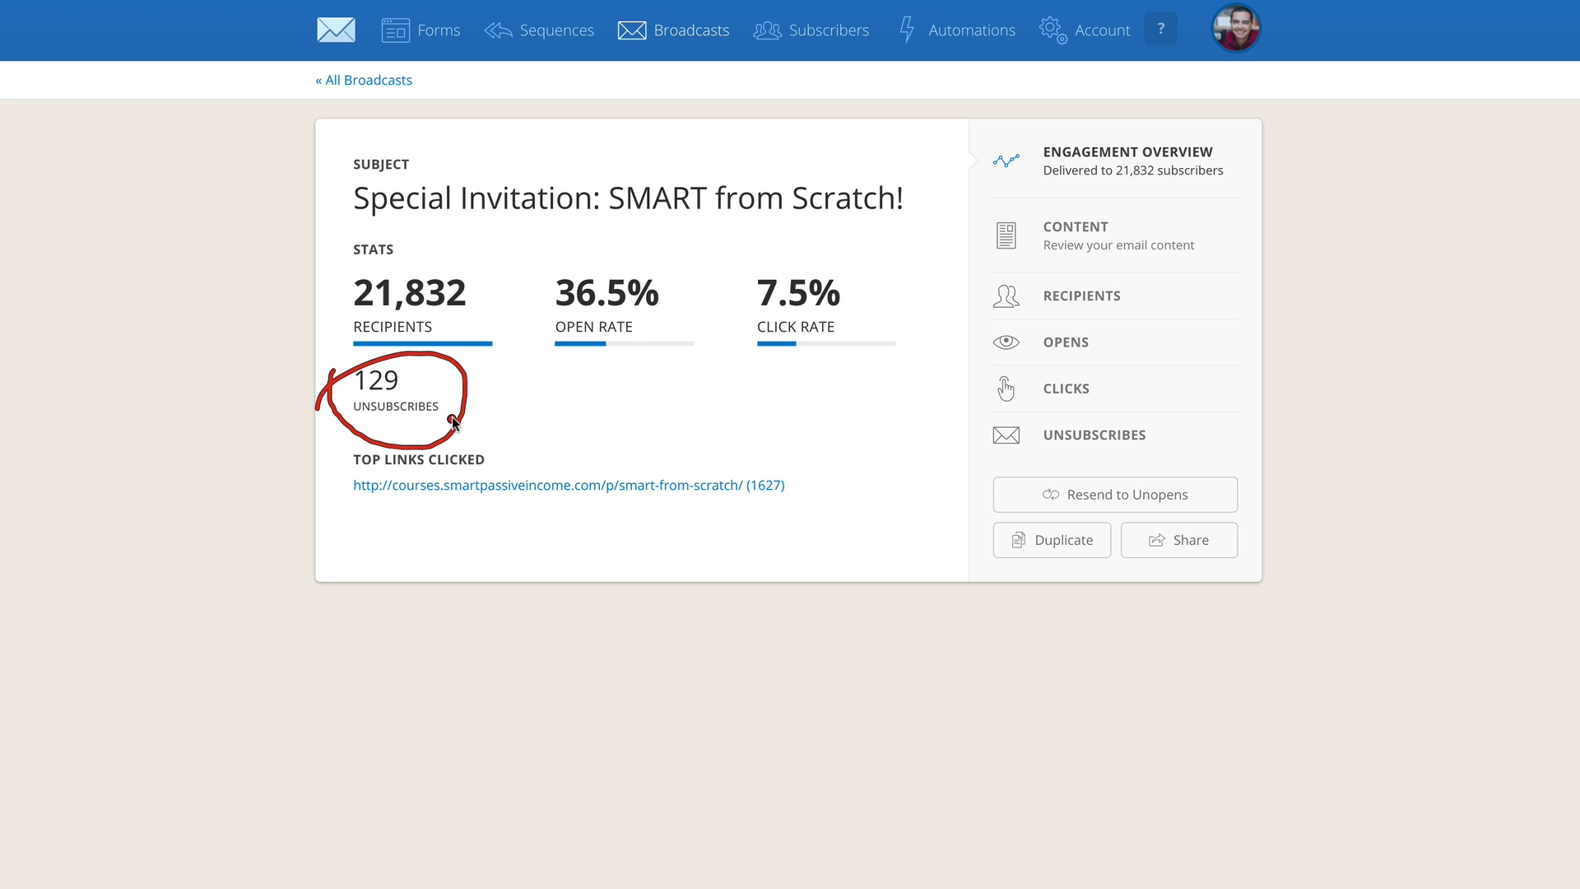
pyautogui.press('Escape')
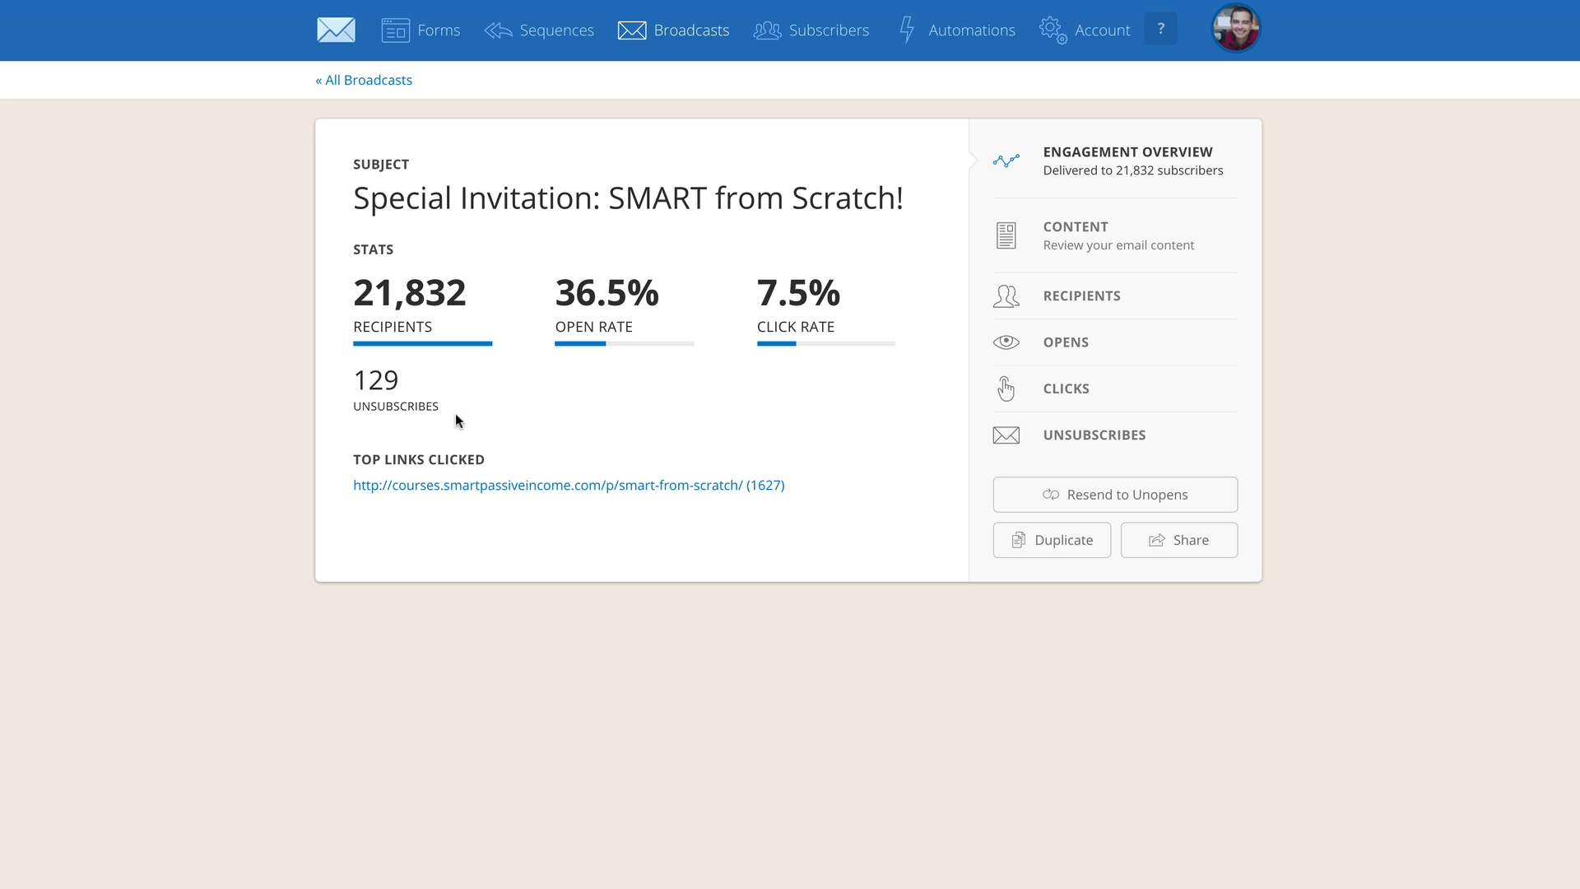
# Examine the open rate of the "Special Invitation: SMART from Scratch!" broadcast
pyautogui.moveTo(559, 262)
pyautogui.mouseDown()
pyautogui.moveTo(703, 372)
pyautogui.moveTo(574, 432)
pyautogui.mouseUp()
pyautogui.moveTo(605, 245)
pyautogui.mouseDown()
pyautogui.moveTo(700, 238)
pyautogui.moveTo(591, 257)
pyautogui.moveTo(608, 407)
pyautogui.mouseUp()
pyautogui.moveTo(570, 274)
pyautogui.mouseDown()
pyautogui.moveTo(667, 362)
pyautogui.moveTo(585, 389)
pyautogui.mouseUp()
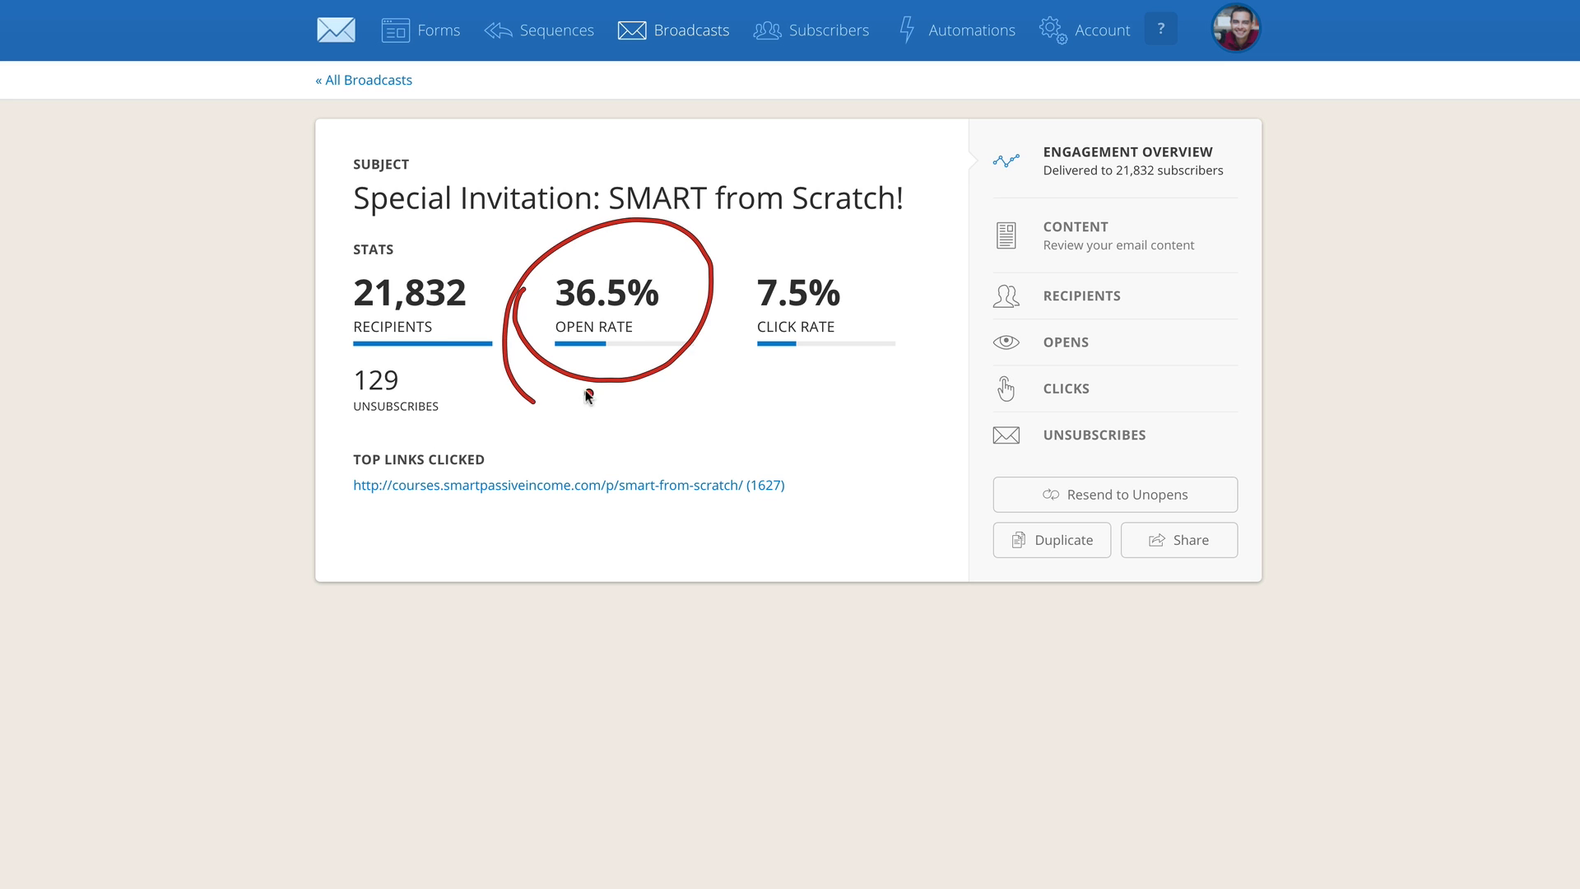